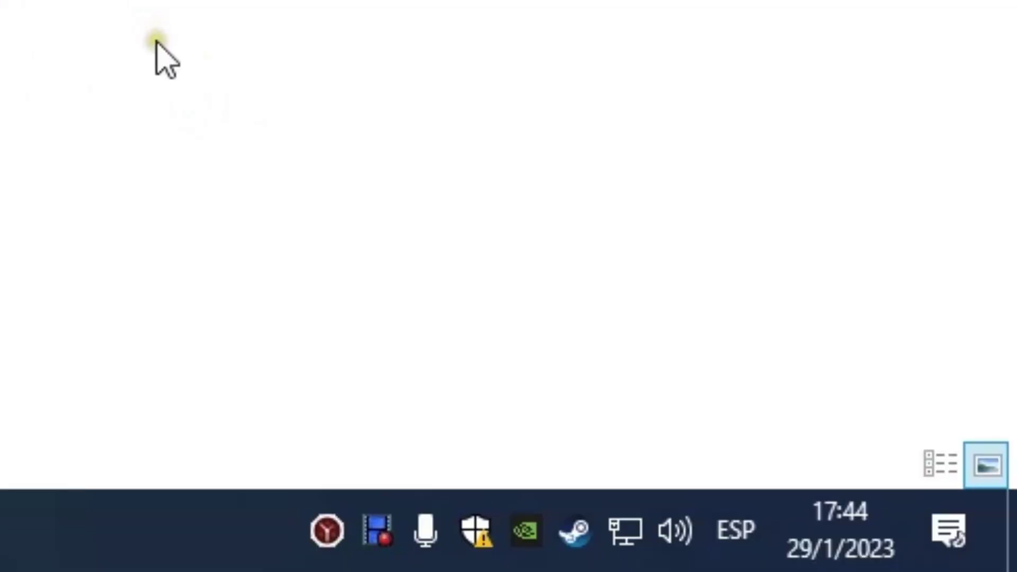
- Switch off real-time protection in Windows Security's virus and threat protection settings, then close it
right_click(473, 528)
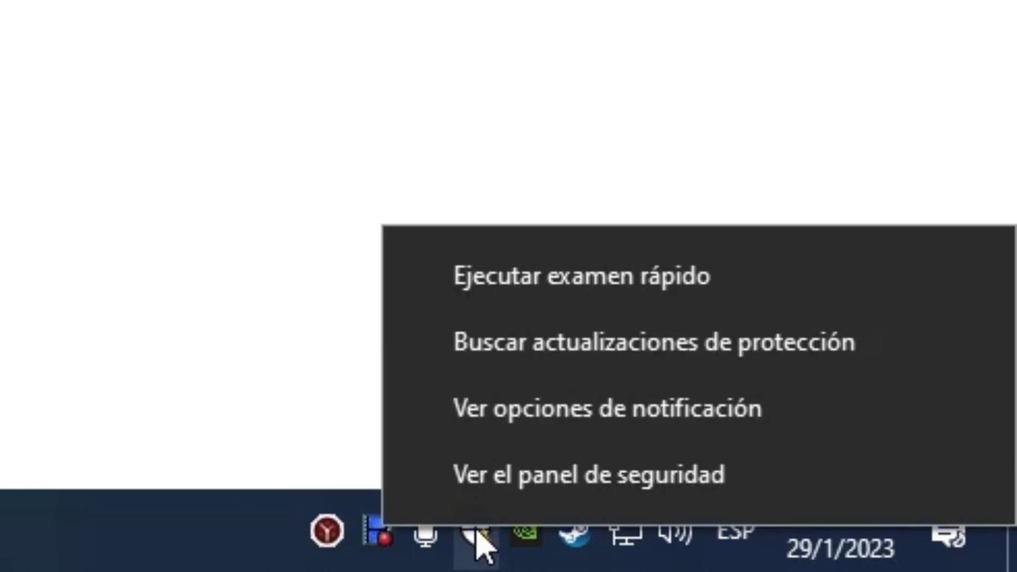
click(512, 483)
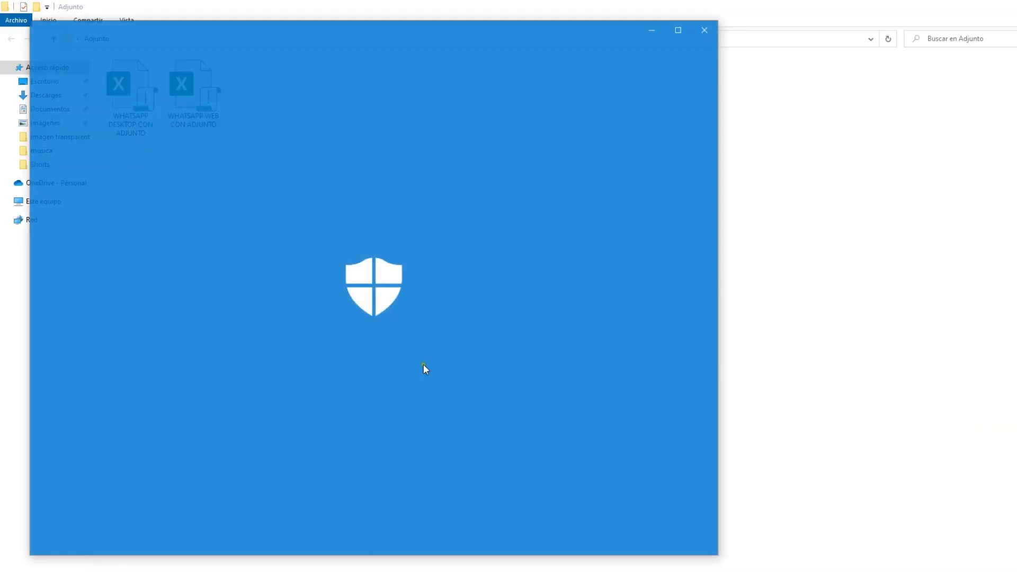
click(115, 127)
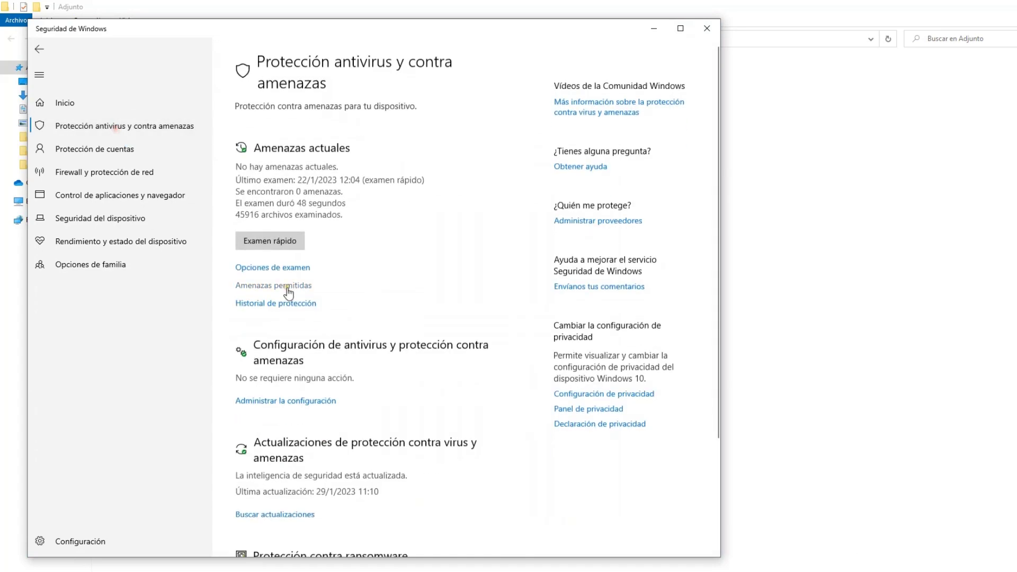
click(268, 401)
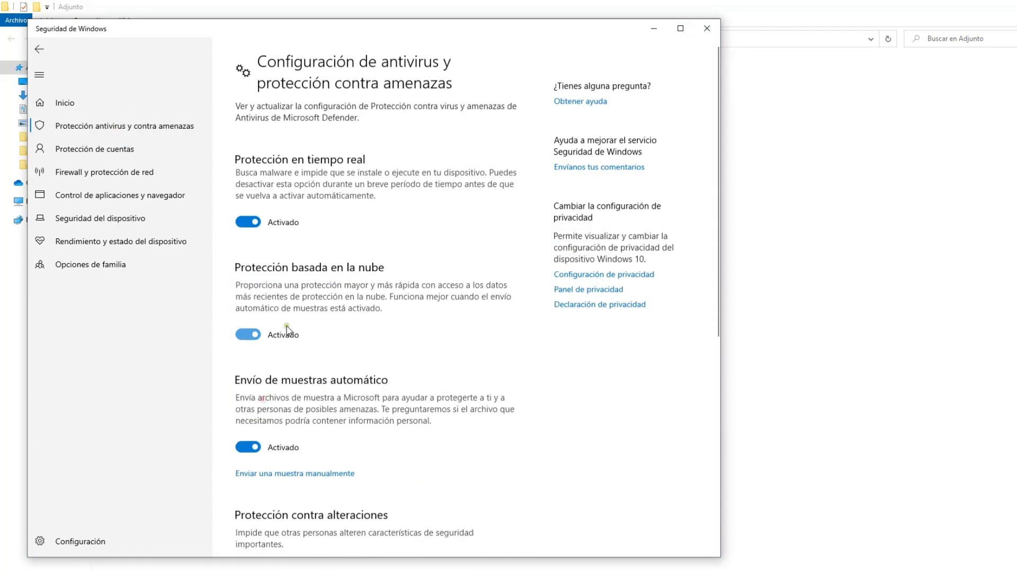
click(248, 222)
click(707, 28)
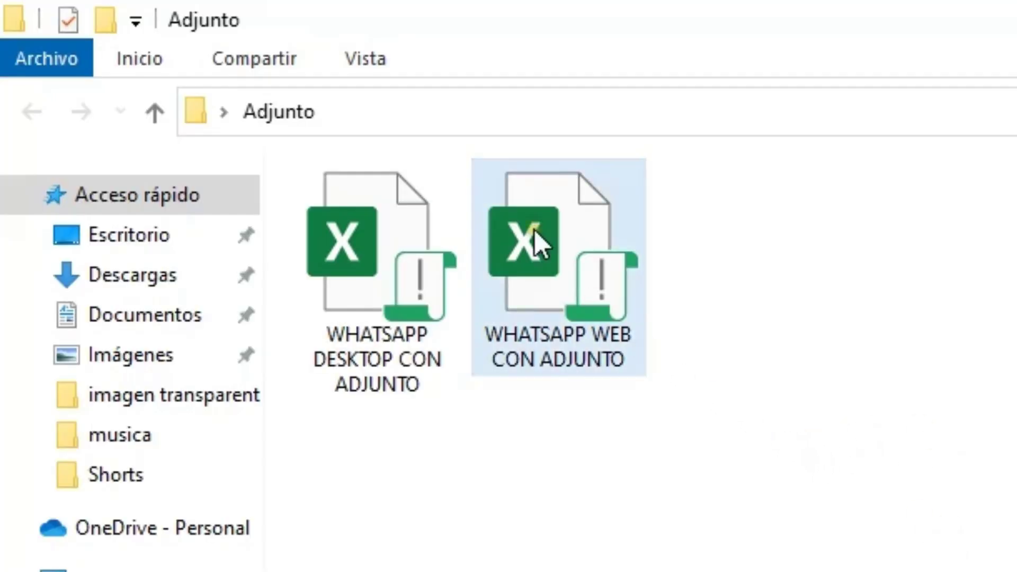
- Open the WHATSAPP DESKTOP CON ADJUNTO workbook from the Adjunto folder in Excel
click(521, 217)
click(350, 281)
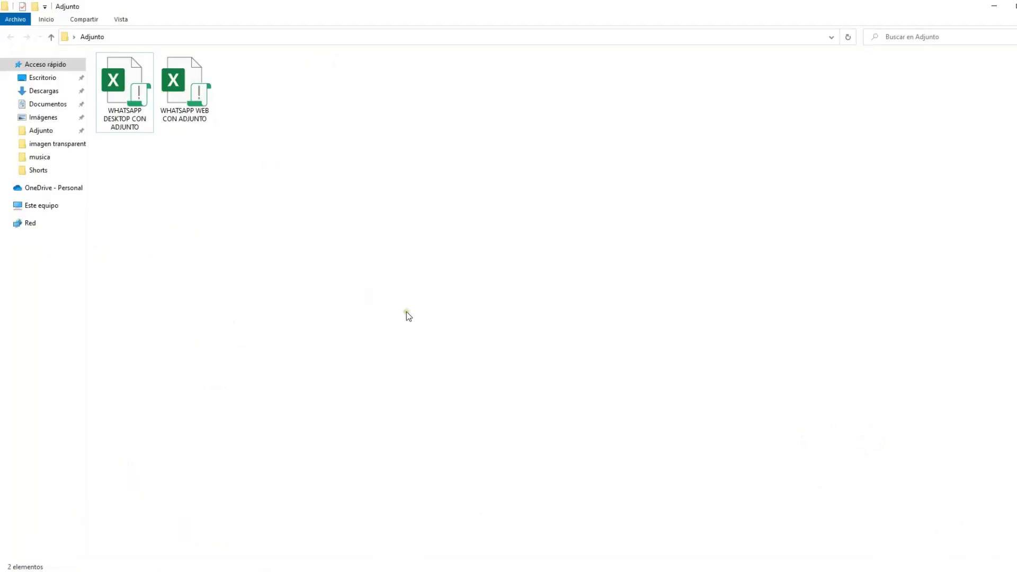
double_click(140, 126)
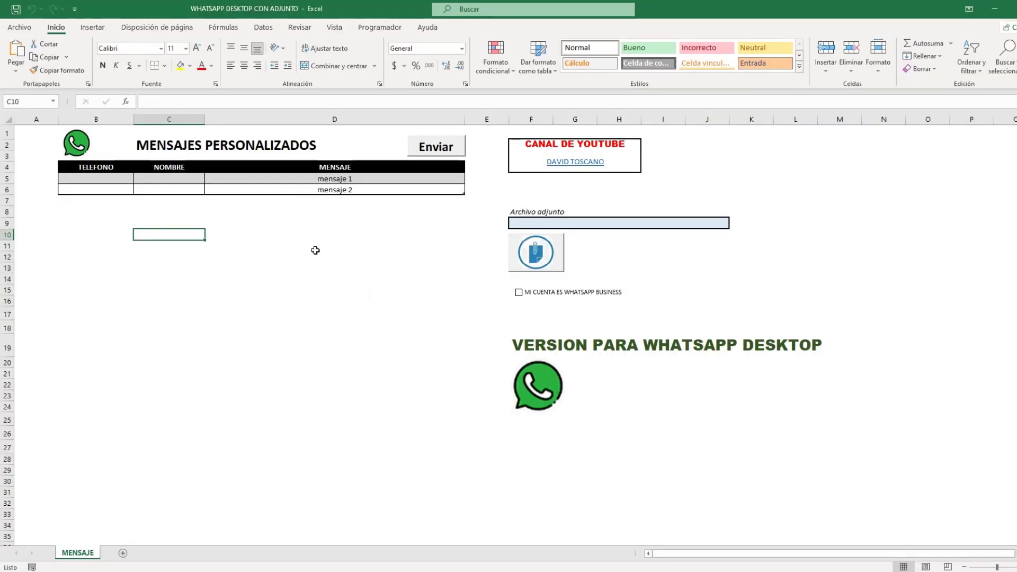
- Select a cell on the workbook's MENSAJE sheet
click(315, 250)
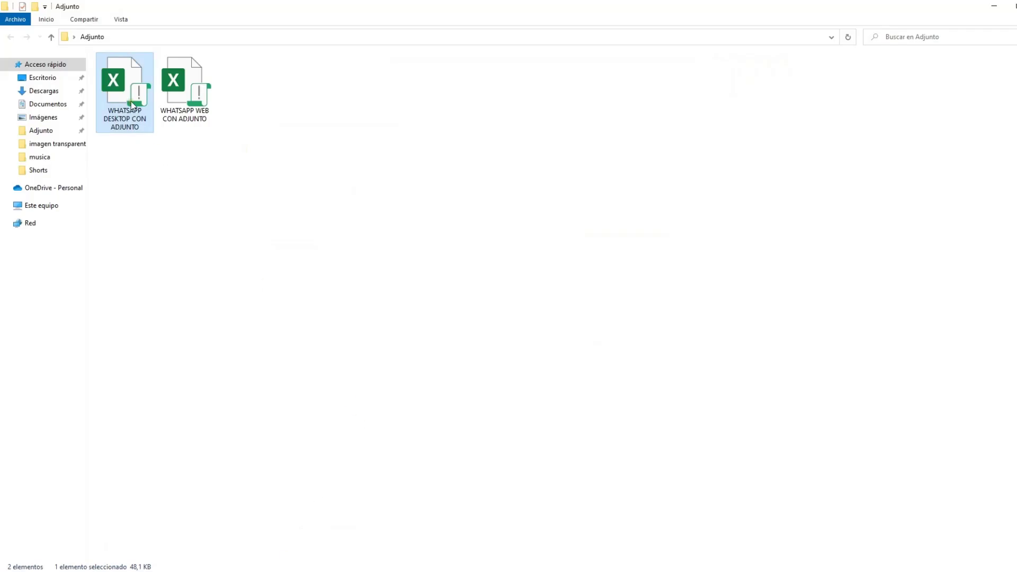
right_click(133, 105)
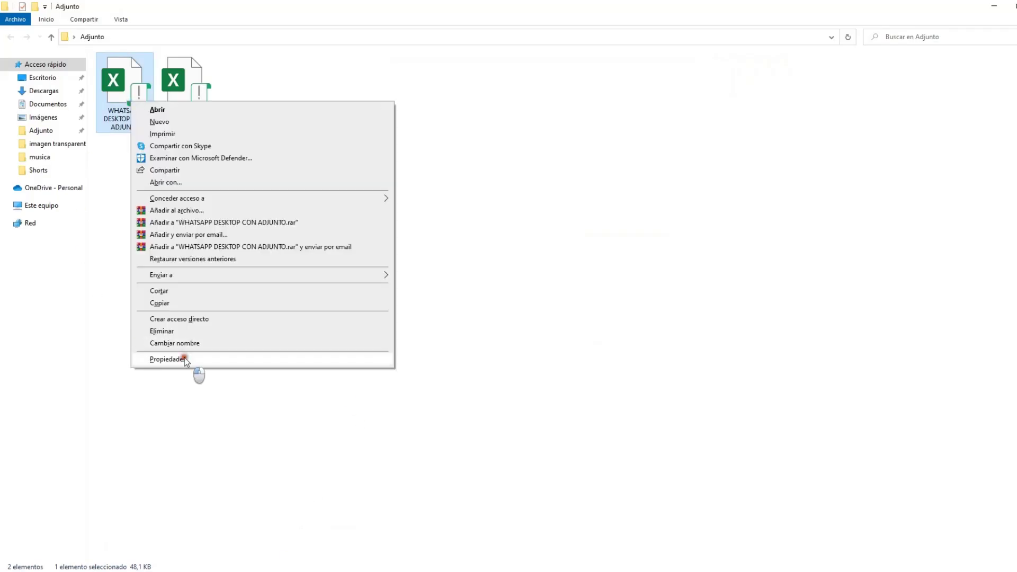
click(190, 361)
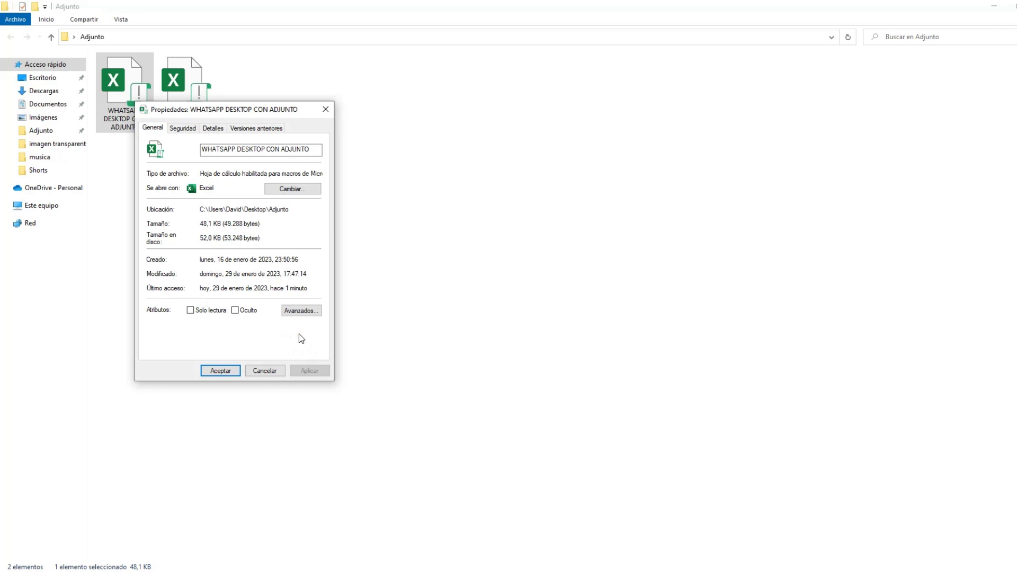
click(269, 370)
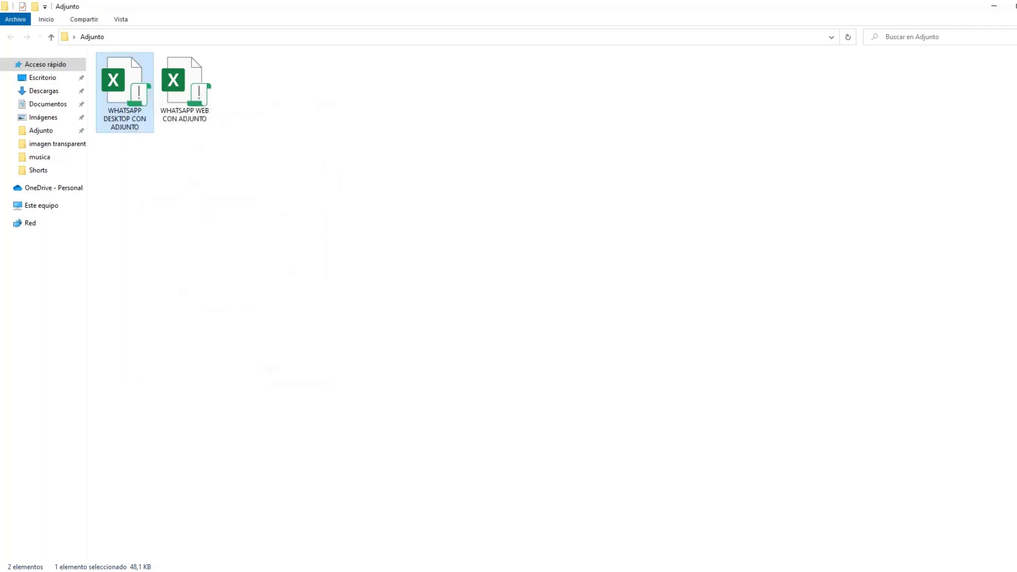
click(718, 535)
click(325, 254)
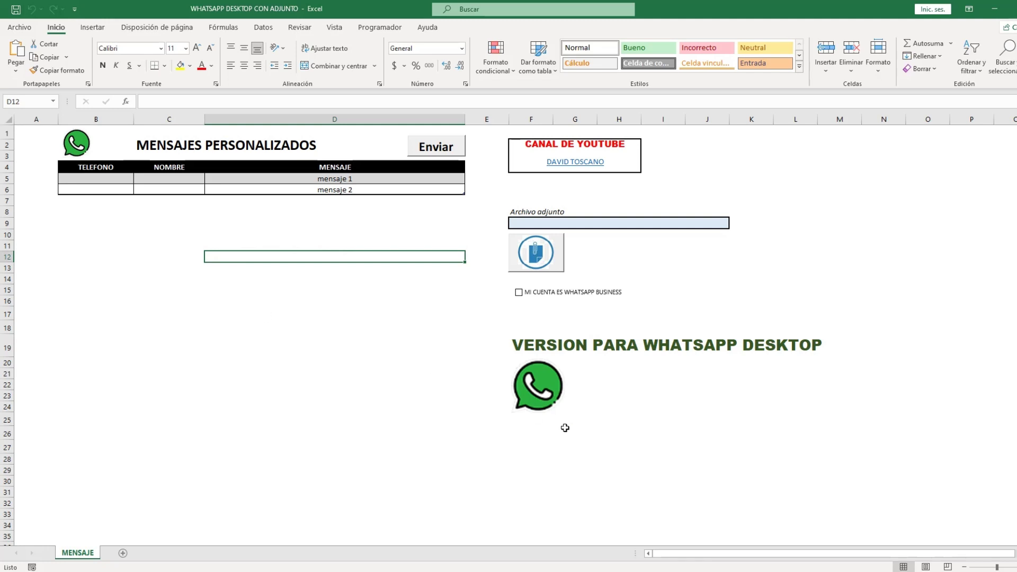
- Bring Excel forward, then switch to the WhatsApp desktop app's self-chat
click(530, 460)
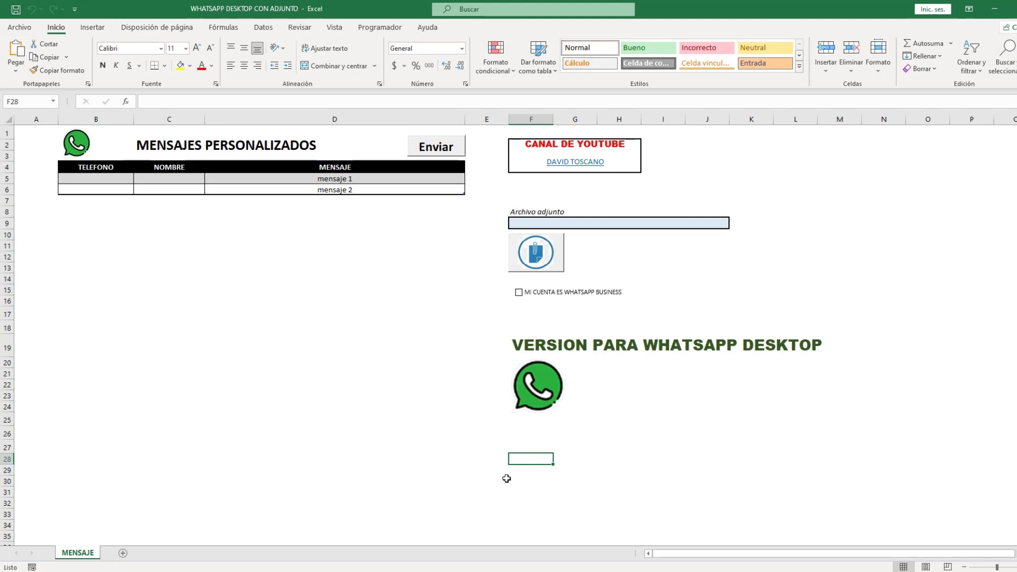
click(454, 530)
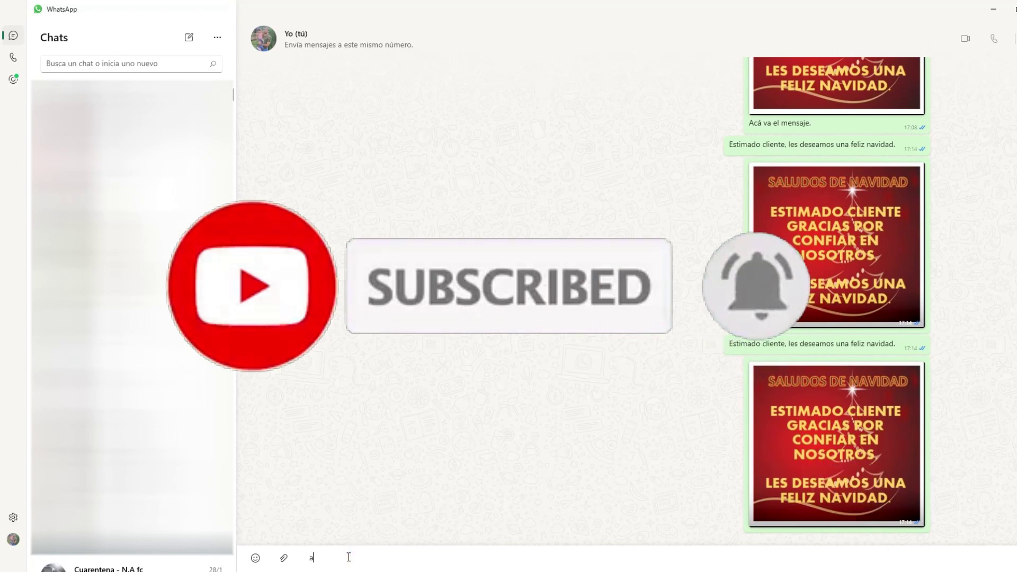
- Type 'aca se escribe' in WhatsApp's message box, then clear it so the box is empty
text(aca se escribe)
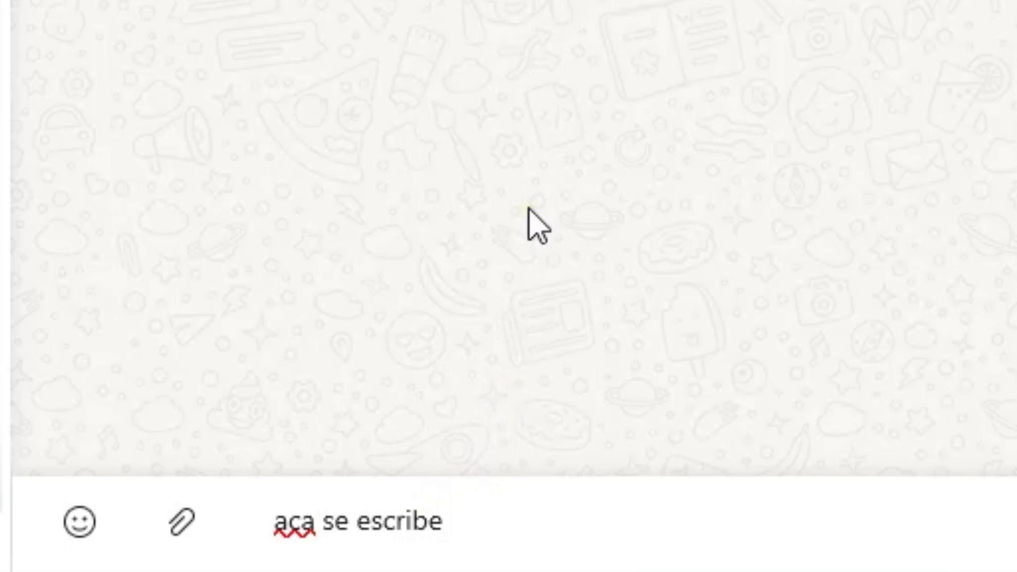
key(ctrl+a)
key(BackSpace)
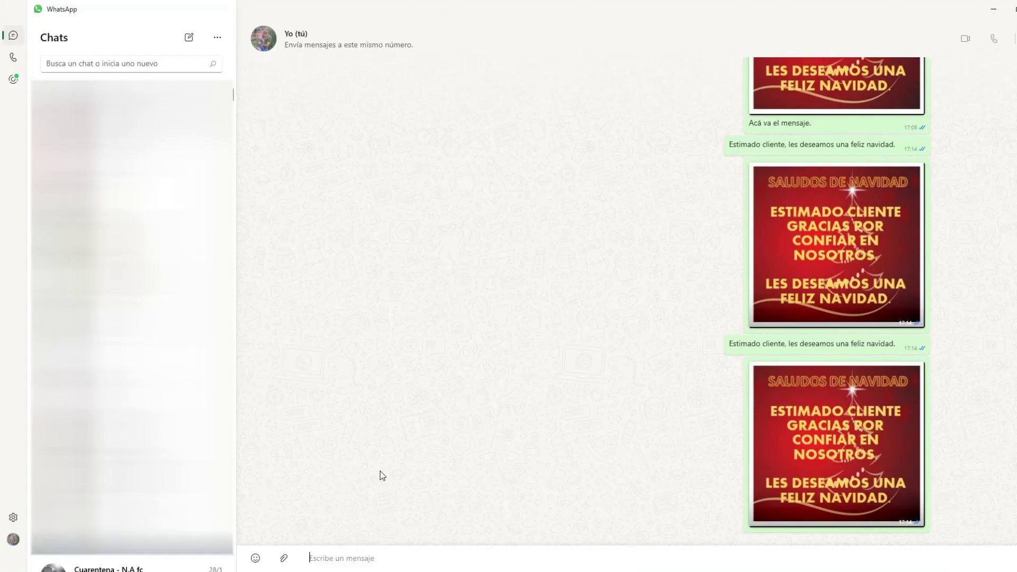
click(335, 562)
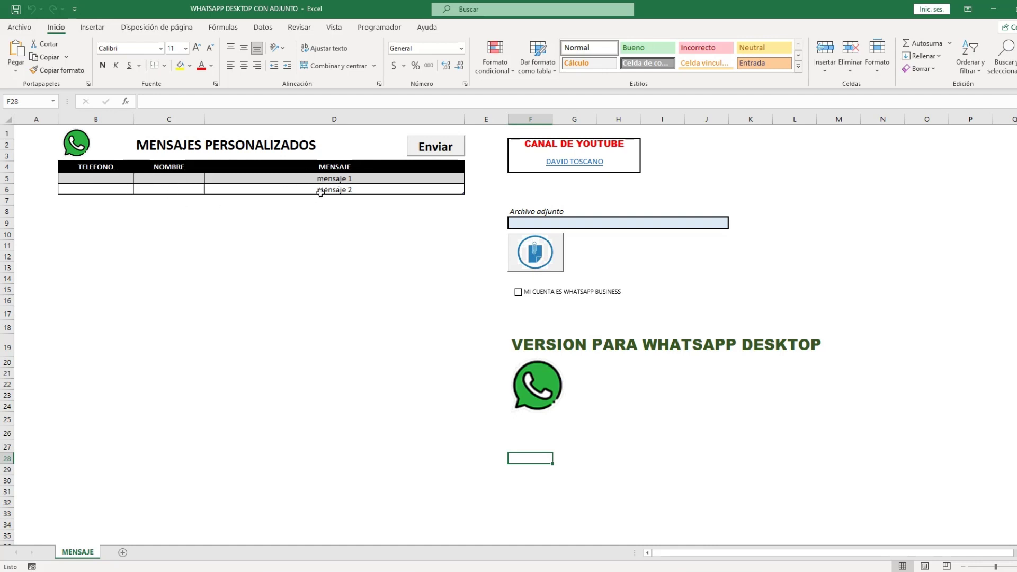
- Set the Archivo adjunto to medias de word shorts.txt from the Escritorio > Shorts folder
click(256, 142)
click(322, 190)
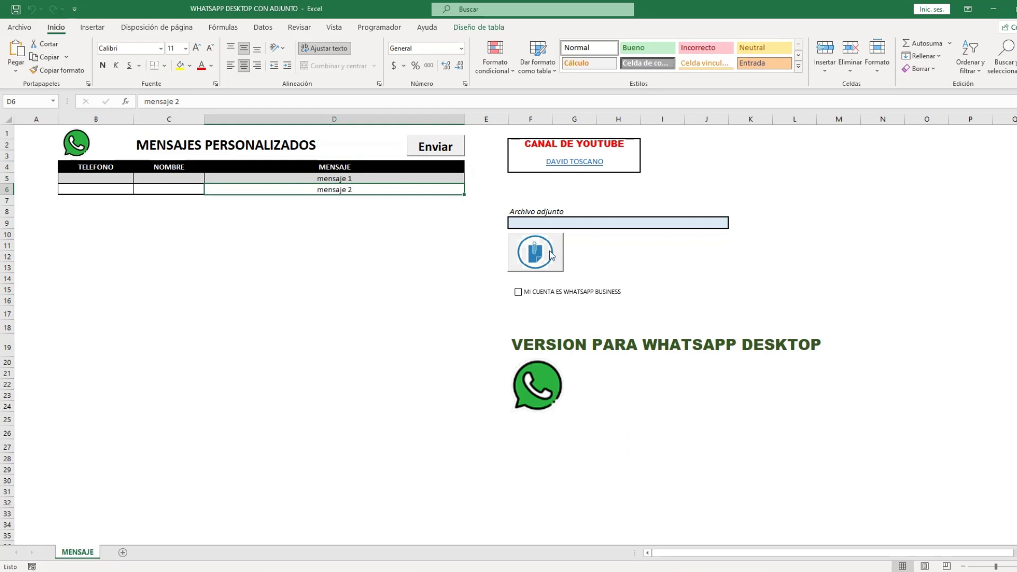
click(530, 260)
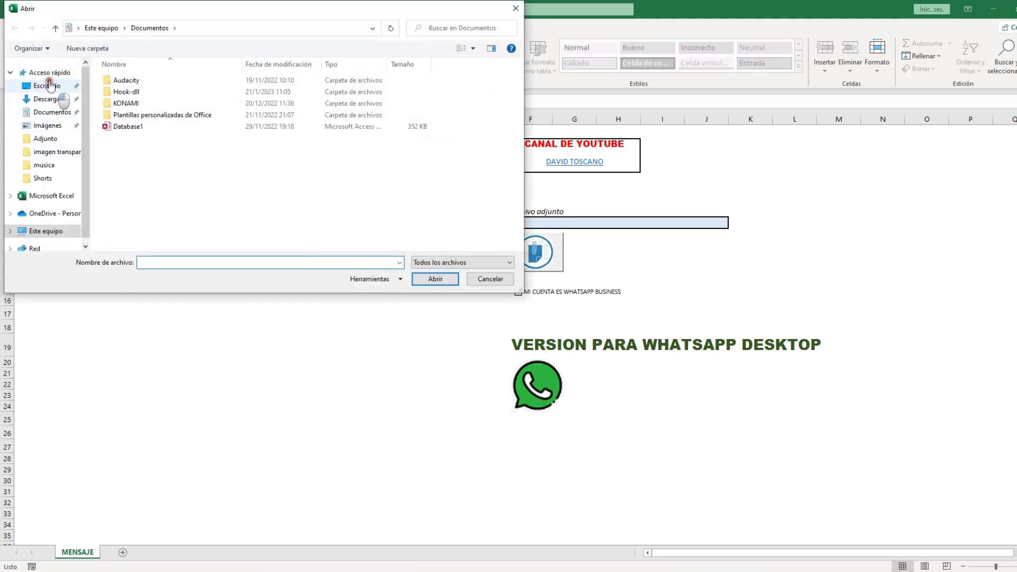
click(47, 85)
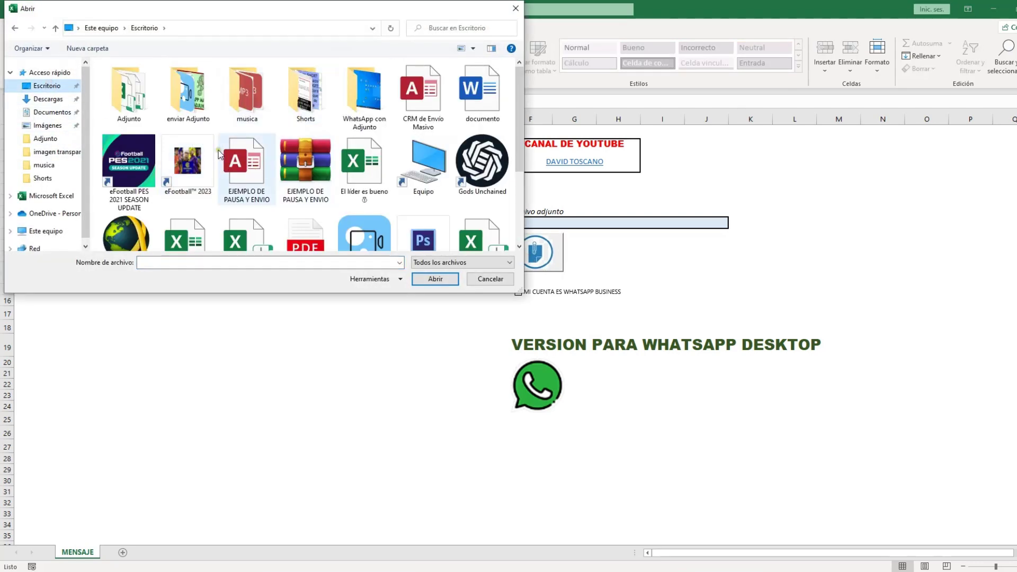
double_click(306, 90)
double_click(246, 229)
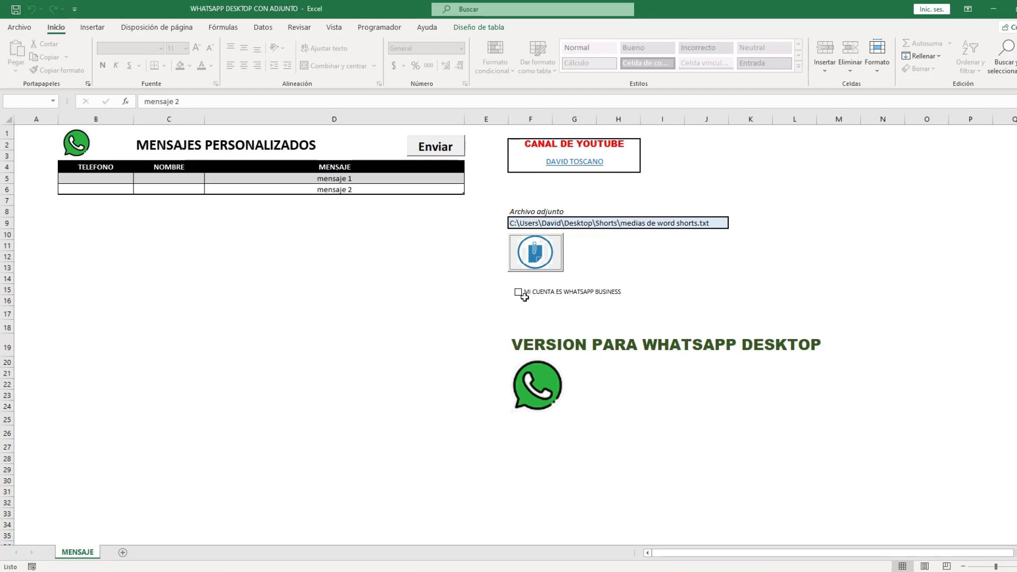
- Toggle the MI CUENTA ES WHATSAPP BUSINESS option and confirm sending the personalized messages
click(518, 293)
click(438, 151)
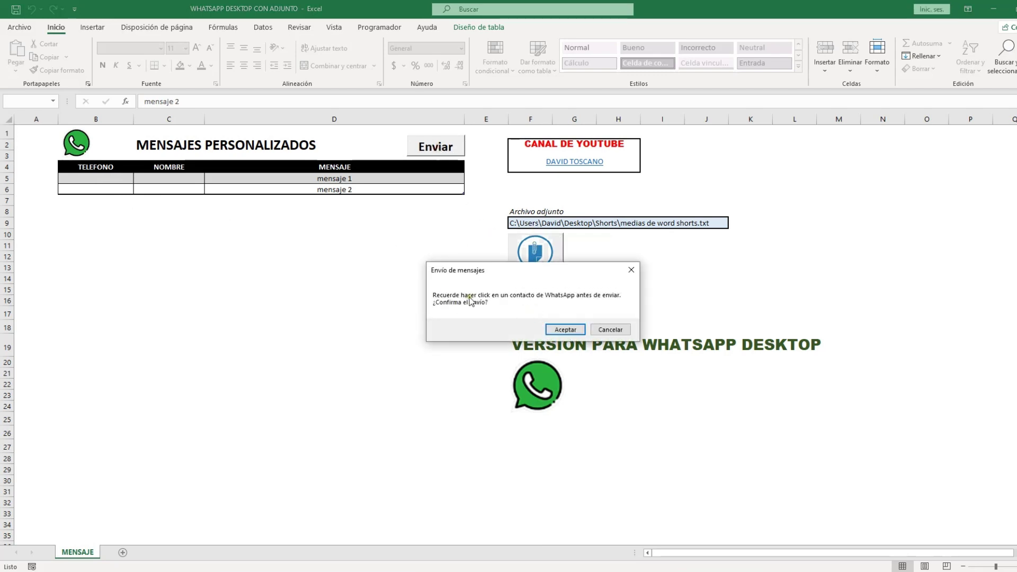
click(561, 330)
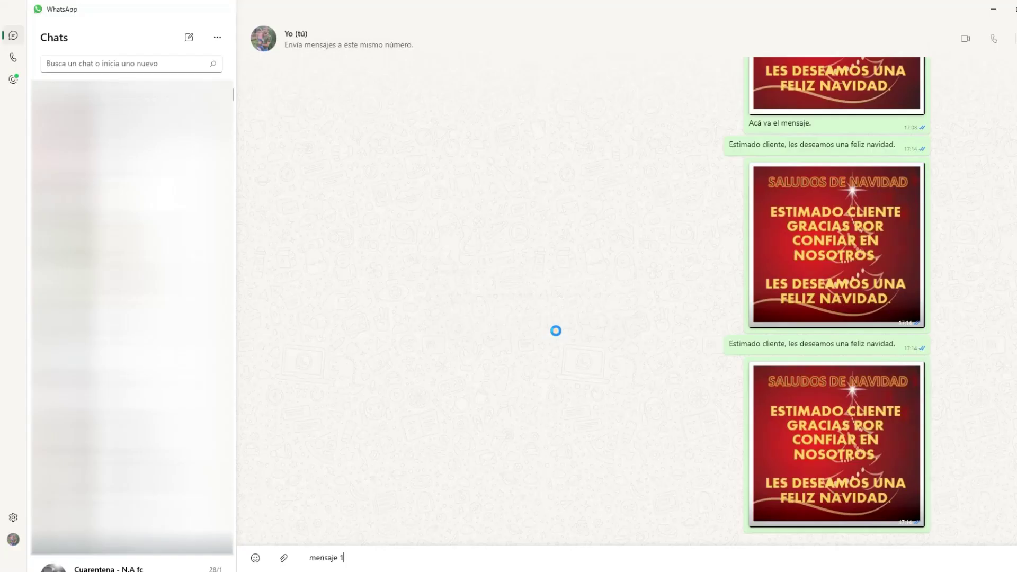
- Send mensaje 1 and the medias de word shorts.txt attachment in the self-chat
key(Return)
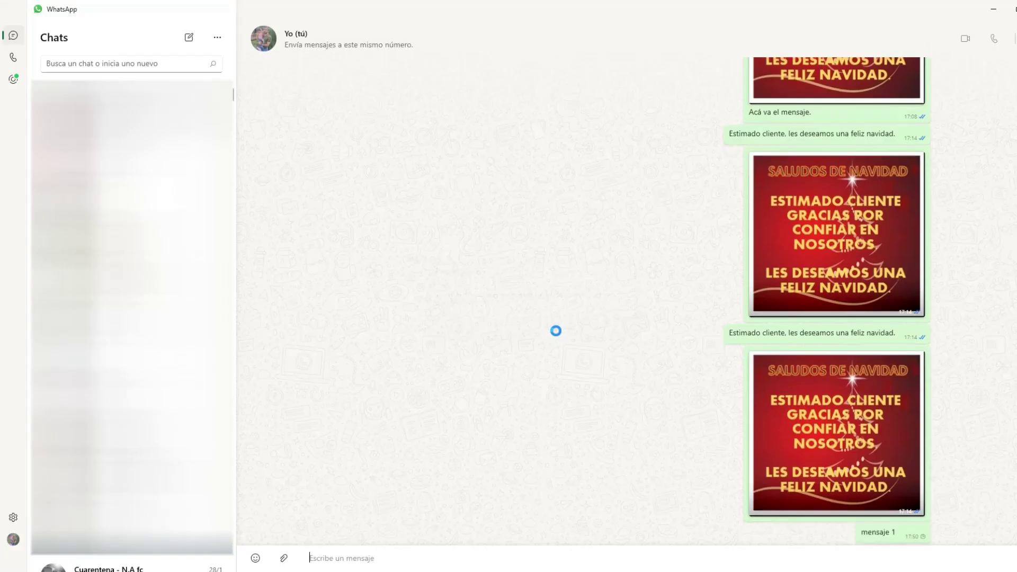
key(shift+Tab)
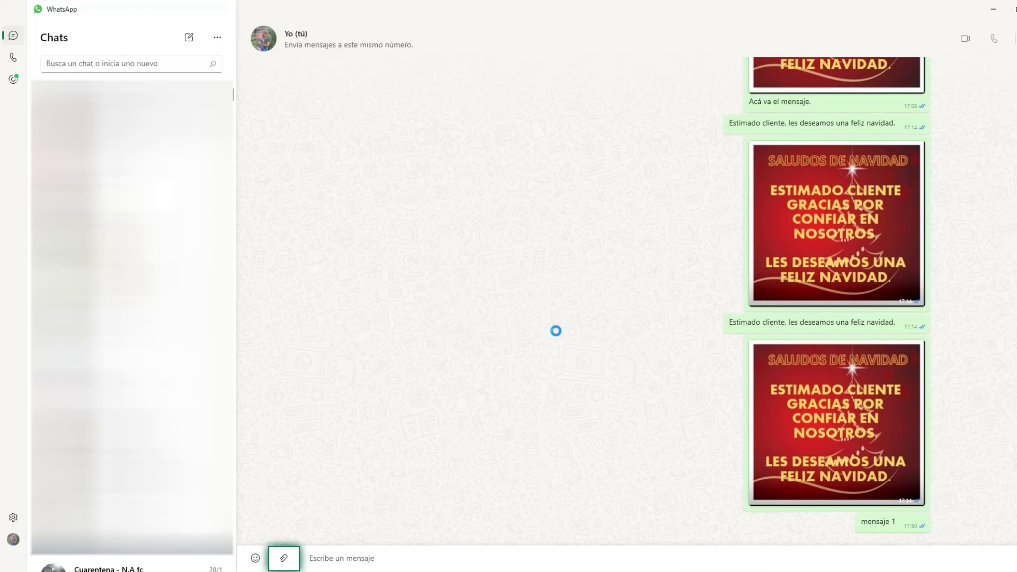
key(Return)
key(Return)
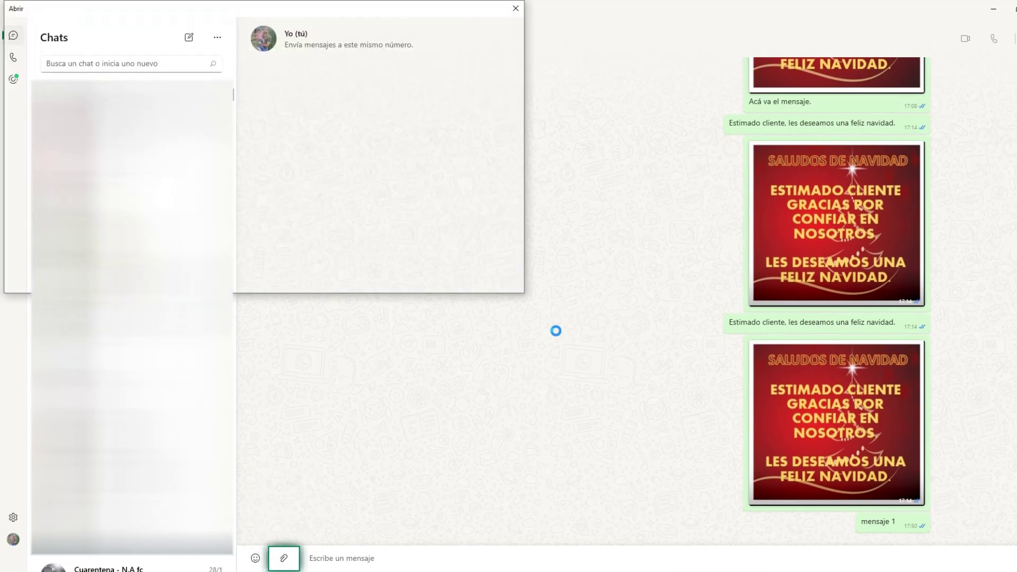
key(Return)
key(Return)
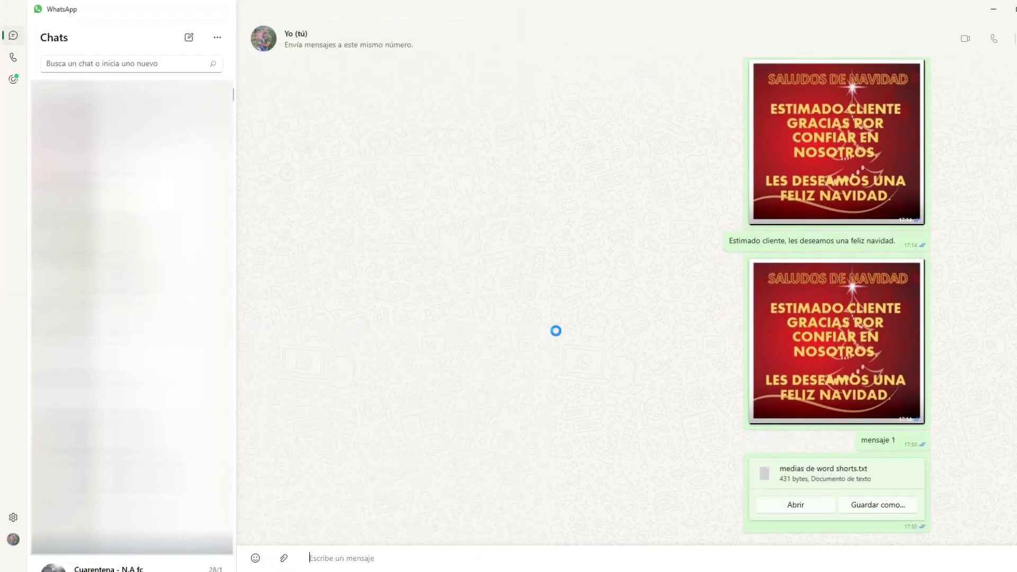
text(mensaje 2)
- Send mensaje 2 and bring up the attachment options again
key(Return)
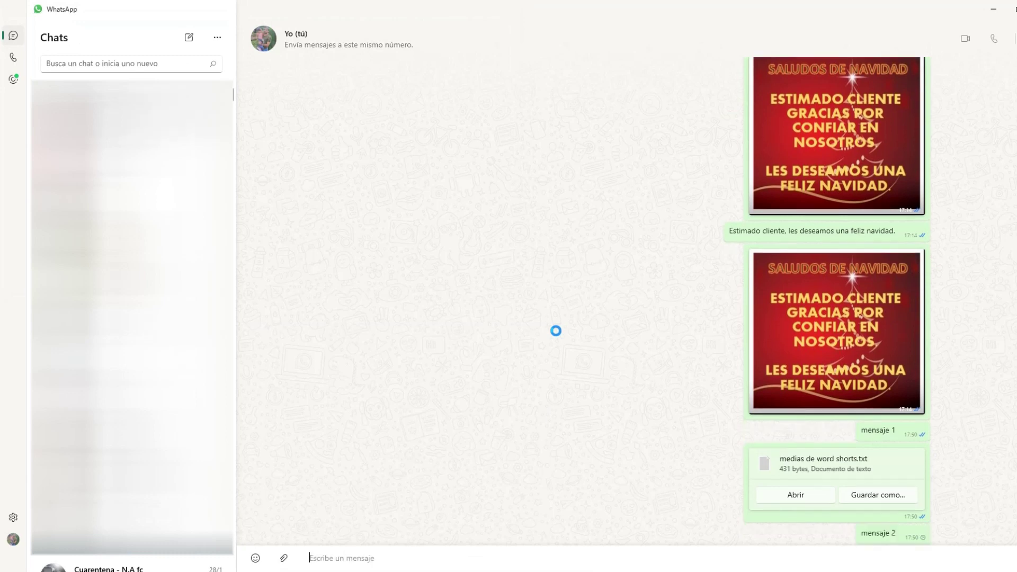
key(shift+Tab)
key(Return)
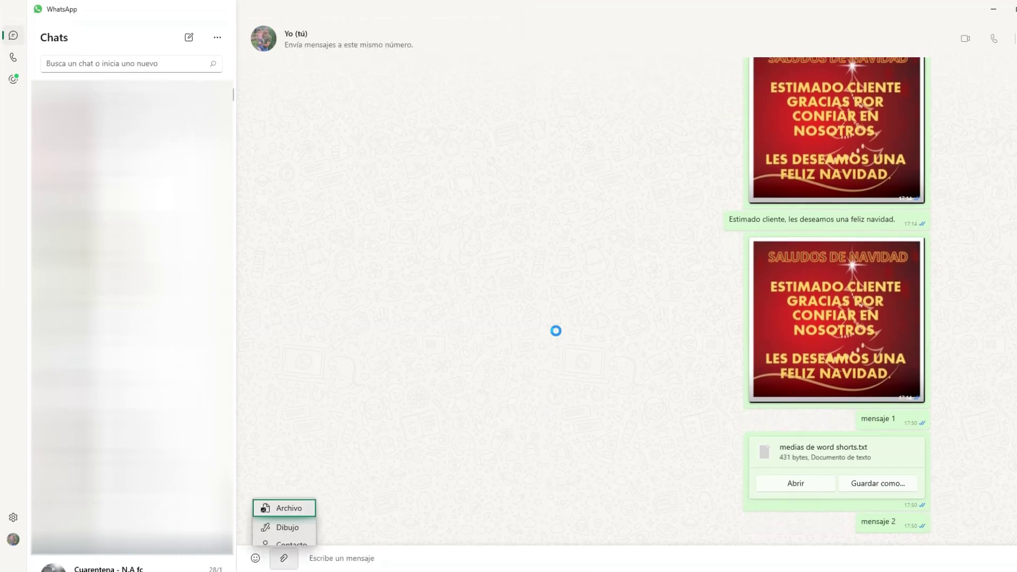
key(Escape)
key(Return)
key(Return)
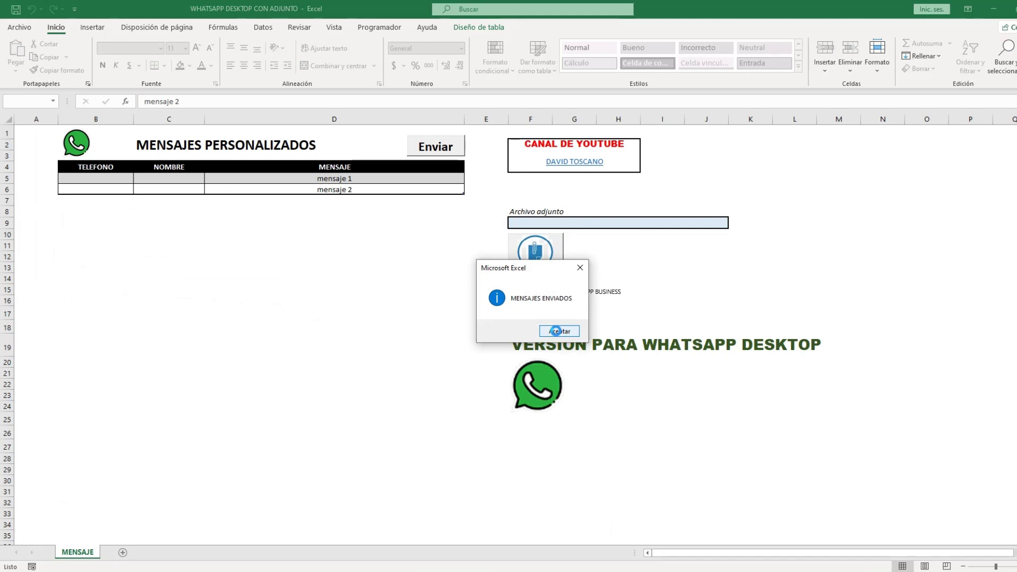
- Dismiss the MENSAJES ENVIADOS notice and open the WHATSAPP WEB CON ADJUNTO workbook
click(555, 331)
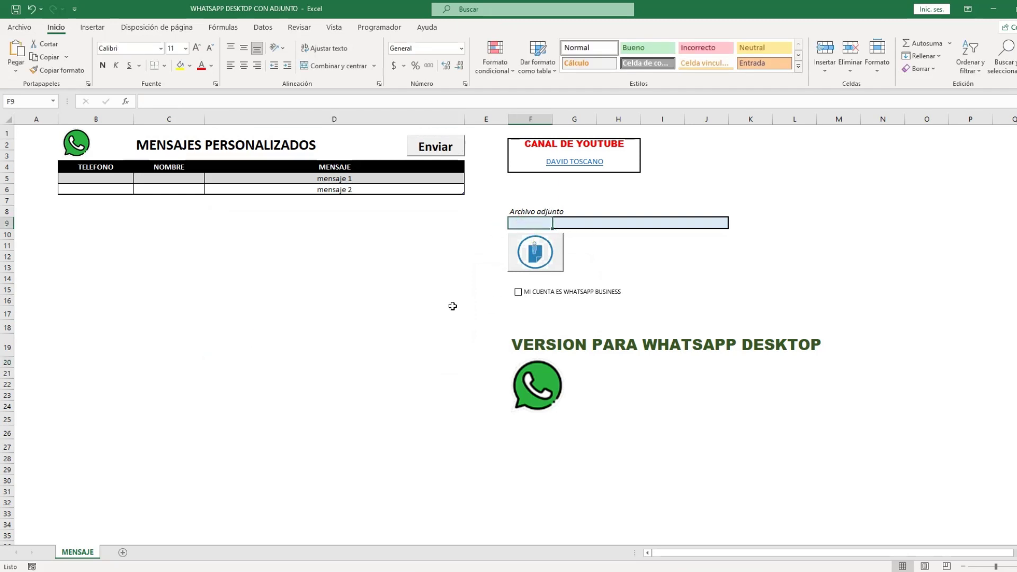
click(454, 312)
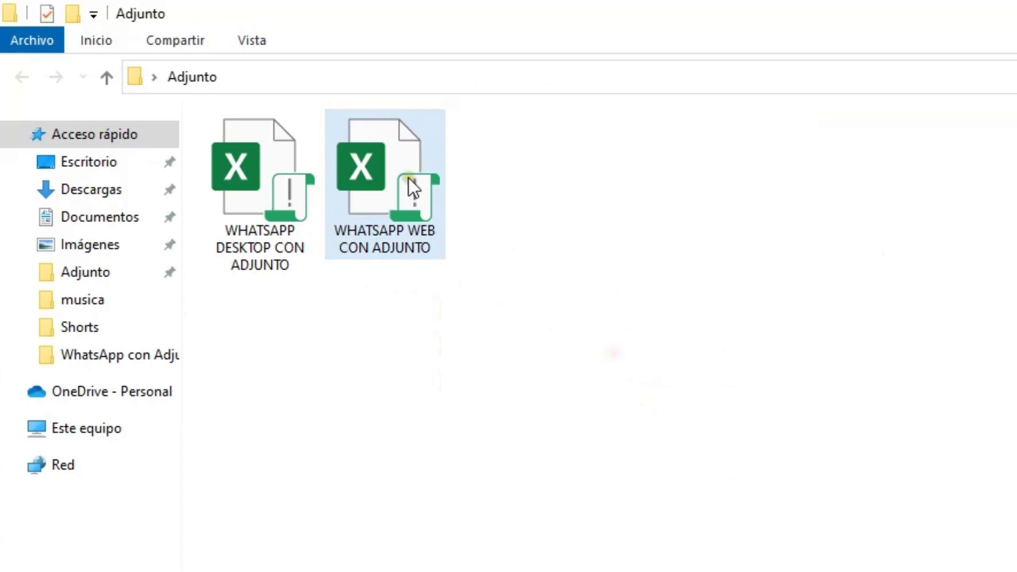
double_click(408, 182)
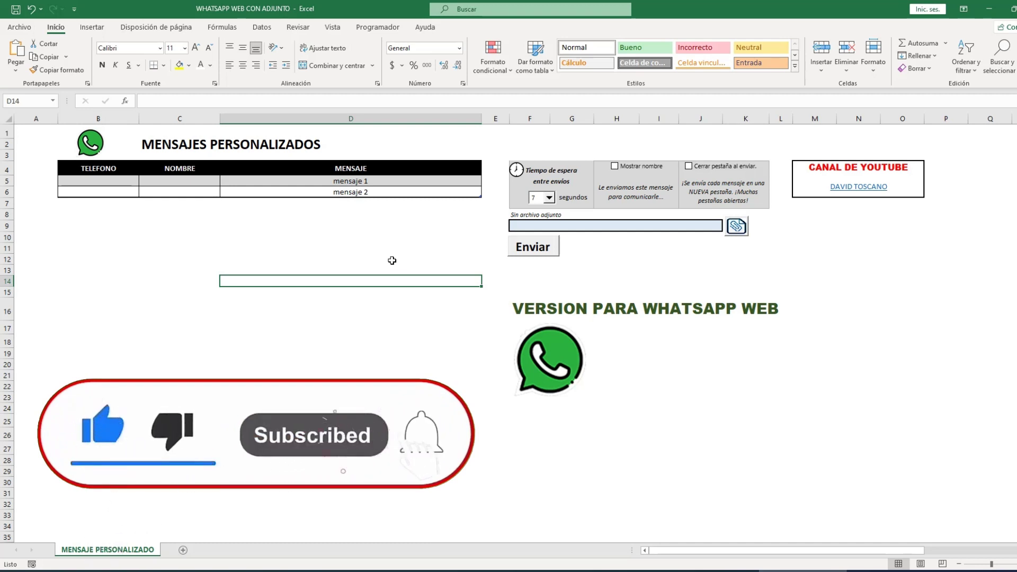
- Keep Tiempo de espera at 7 seconds and tick Mostrar nombre to prefix messages with the recipient's name
click(424, 268)
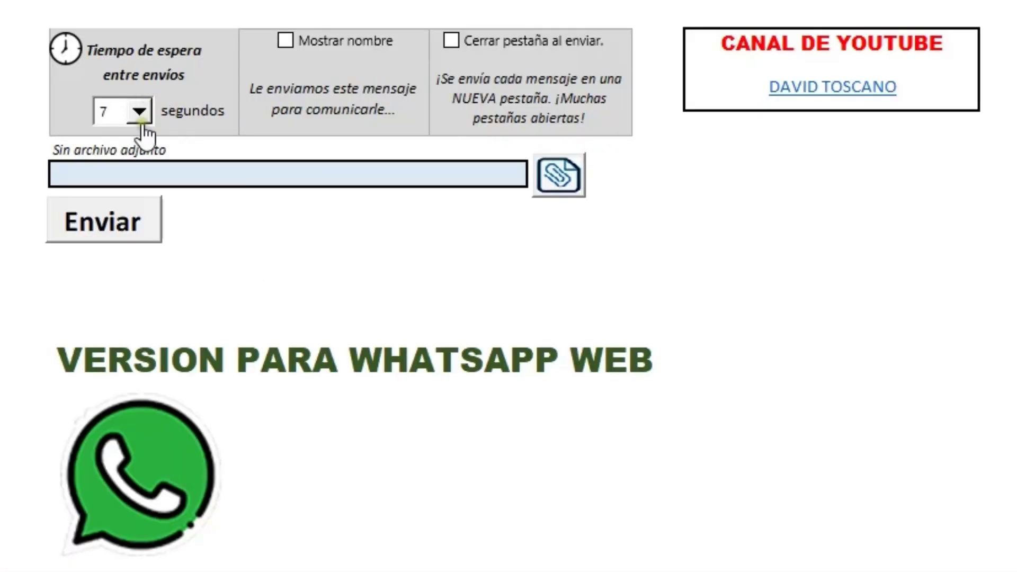
click(549, 198)
drag(143, 198, 150, 175)
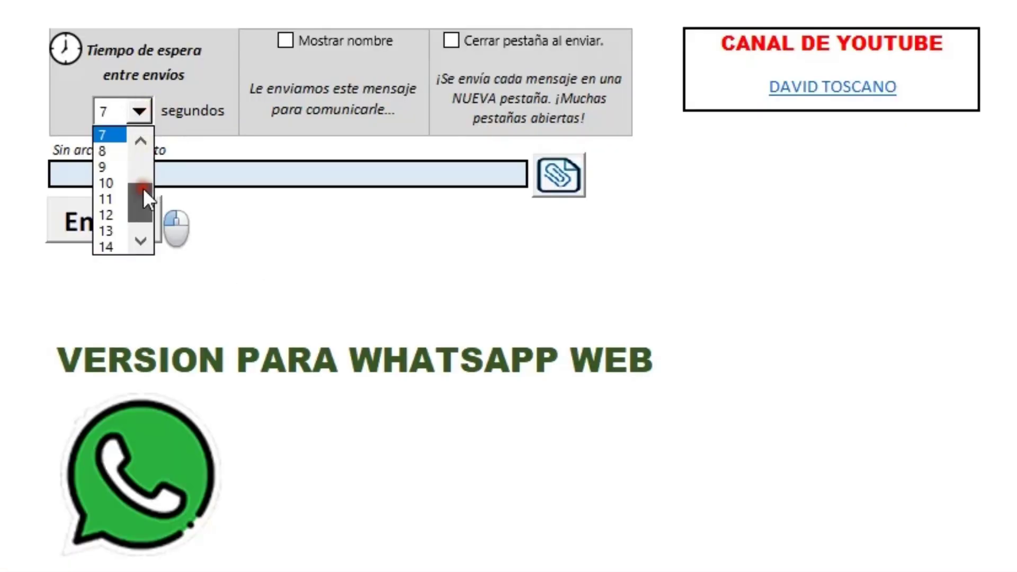
click(109, 180)
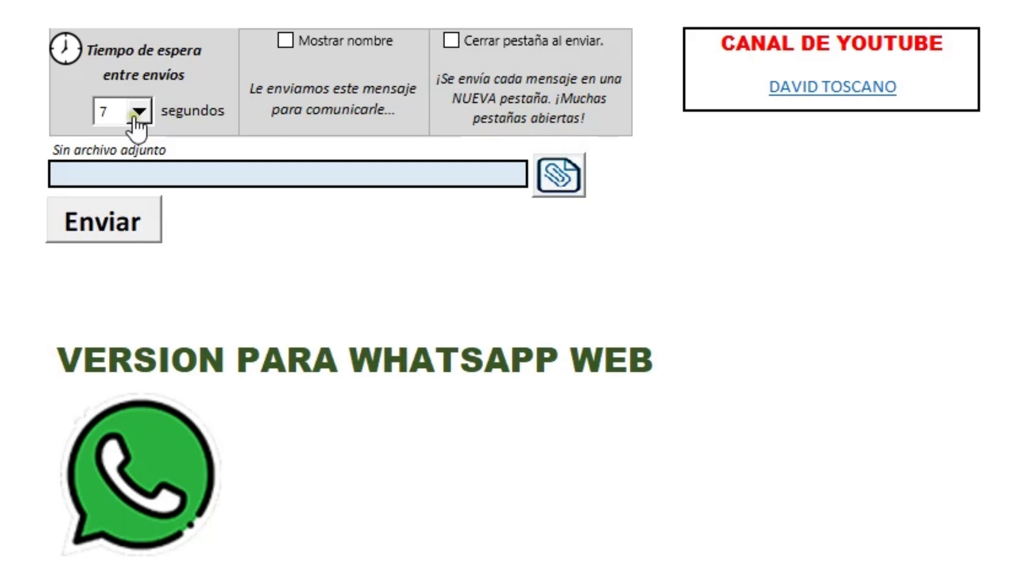
click(318, 44)
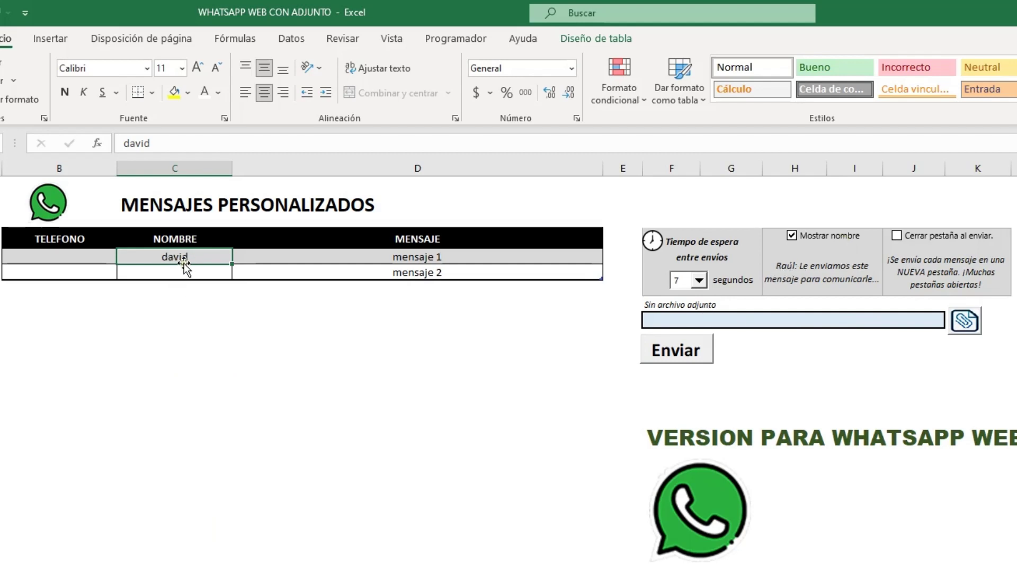
- Untick Mostrar nombre so the preview drops the name, and enable closing the tab after sending
click(454, 258)
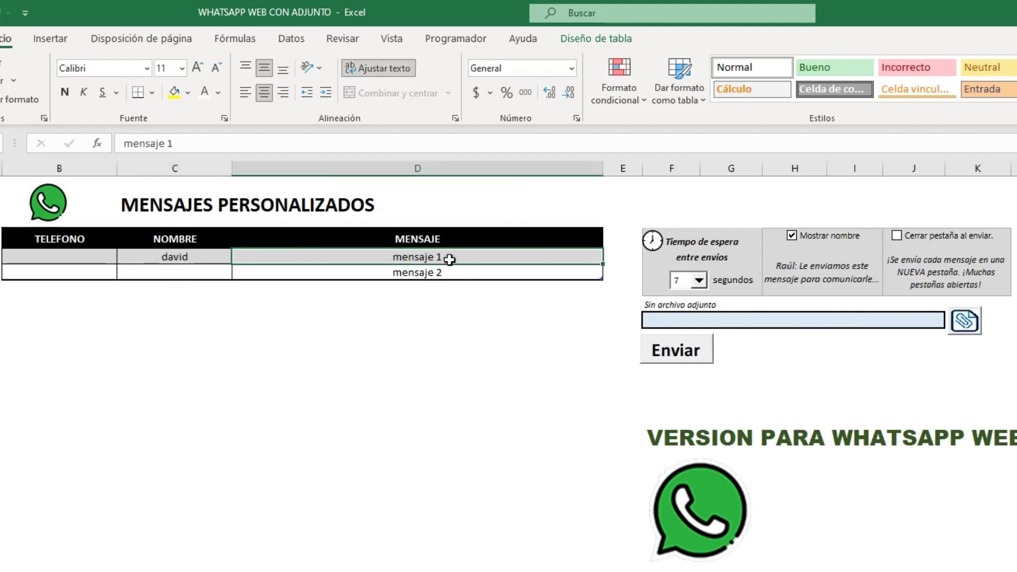
click(792, 236)
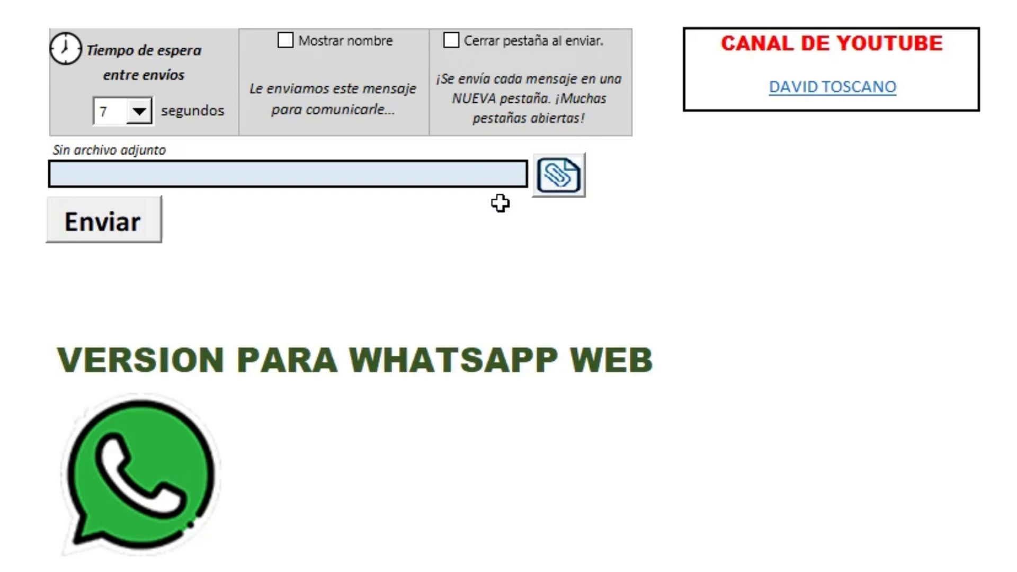
click(457, 45)
click(457, 46)
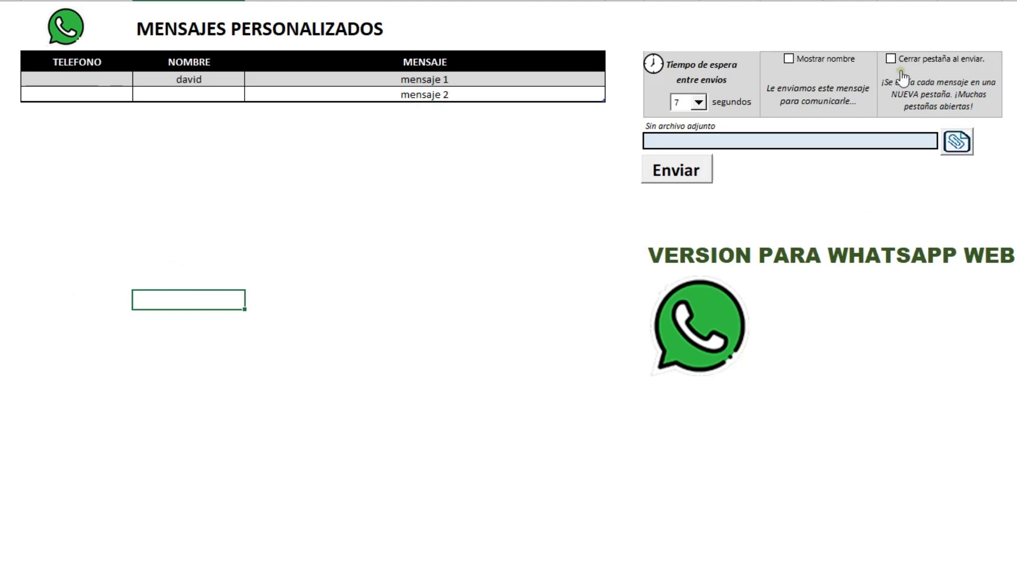
click(680, 172)
click(706, 277)
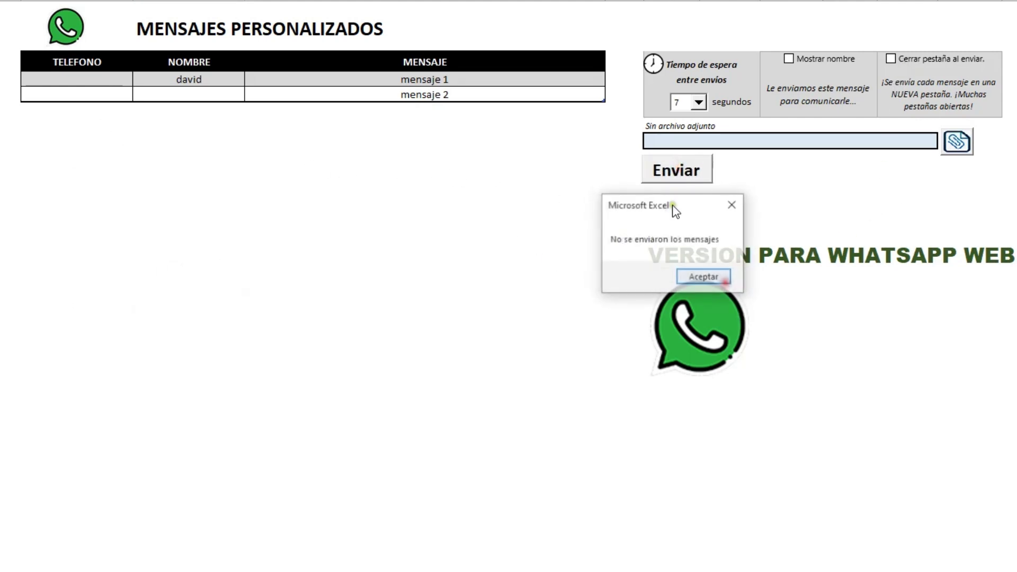
click(705, 276)
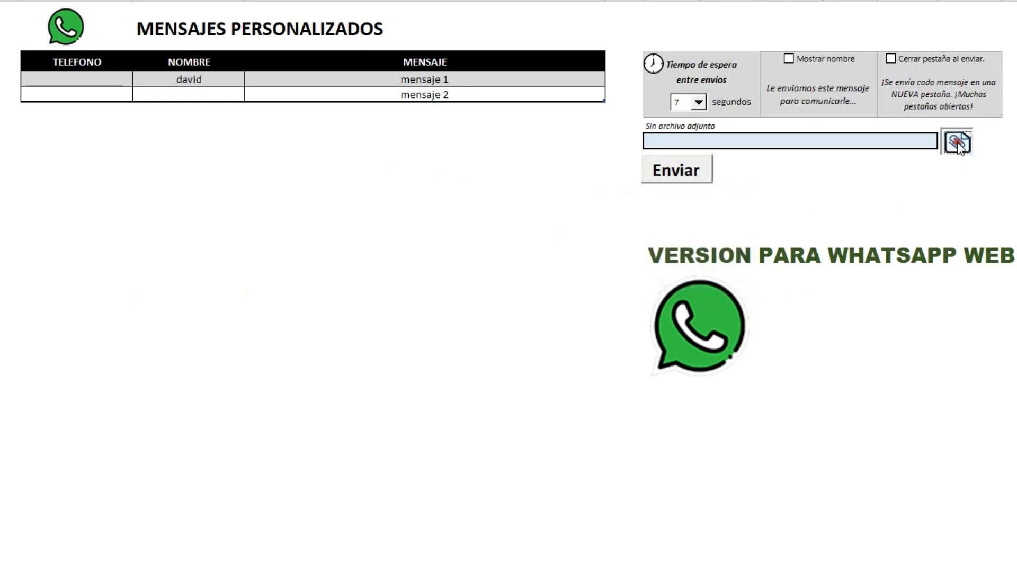
- Attach medias de word shorts from the desktop Shorts folder as the message file
click(958, 142)
click(268, 156)
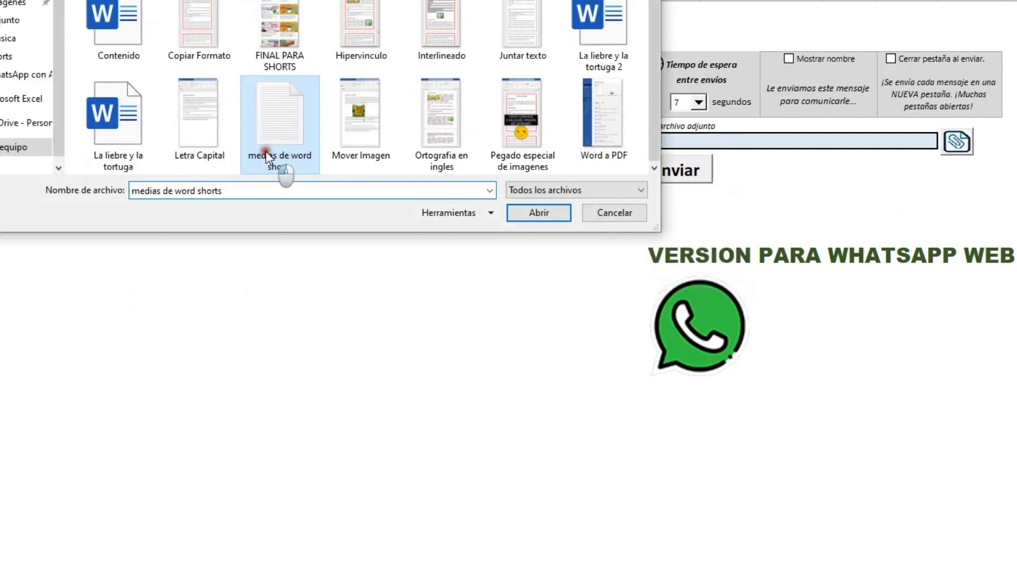
double_click(267, 157)
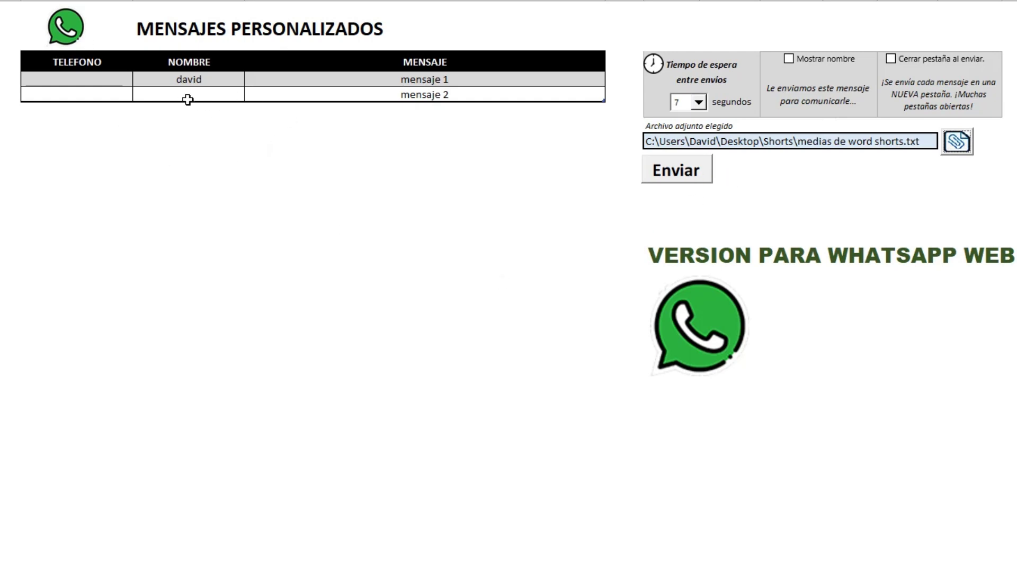
click(215, 95)
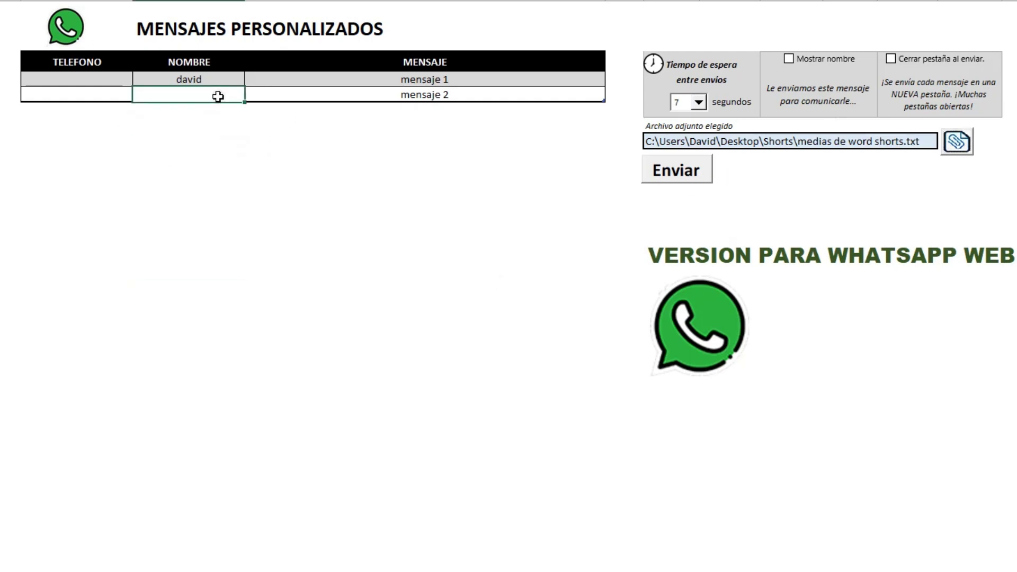
- Enter the same recipient name in row 2's NOMBRE cell
text(dai)
key(BackSpace)
text(vid)
- Try sending, confirm, dismiss the 'No se enviaron los mensajes' notice, then select the banner
click(689, 179)
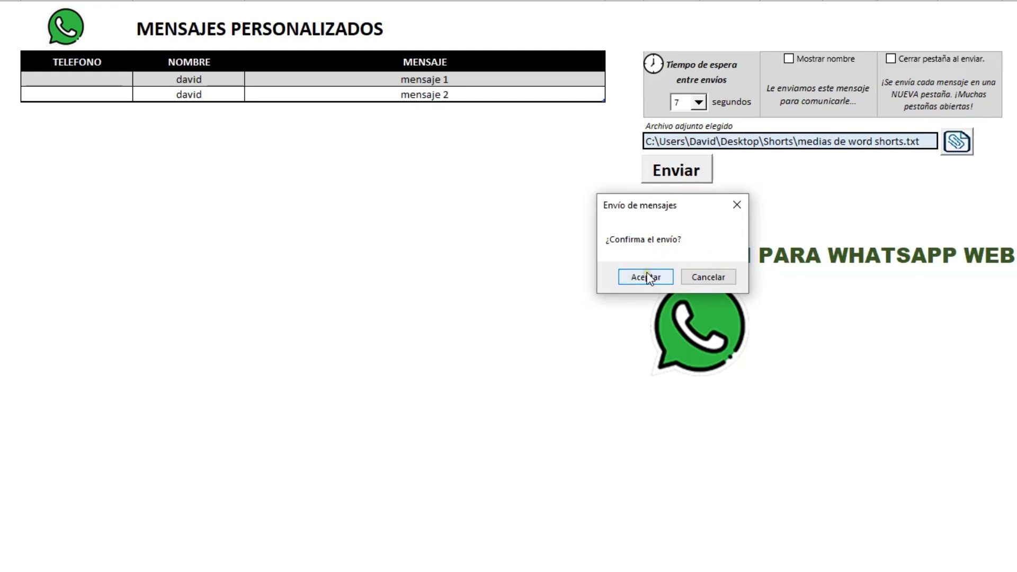
click(710, 276)
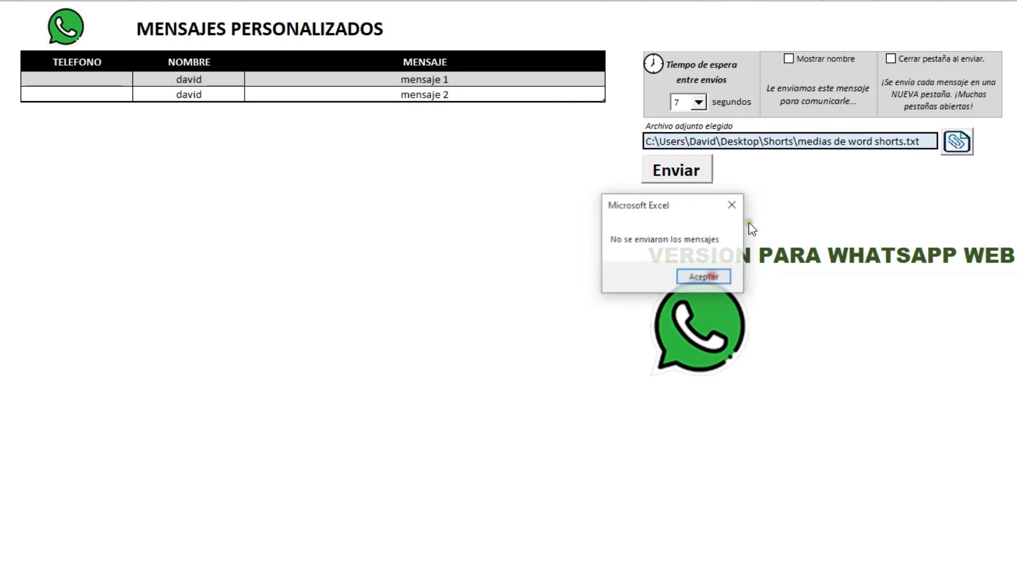
click(706, 277)
click(669, 260)
drag(714, 261, 983, 262)
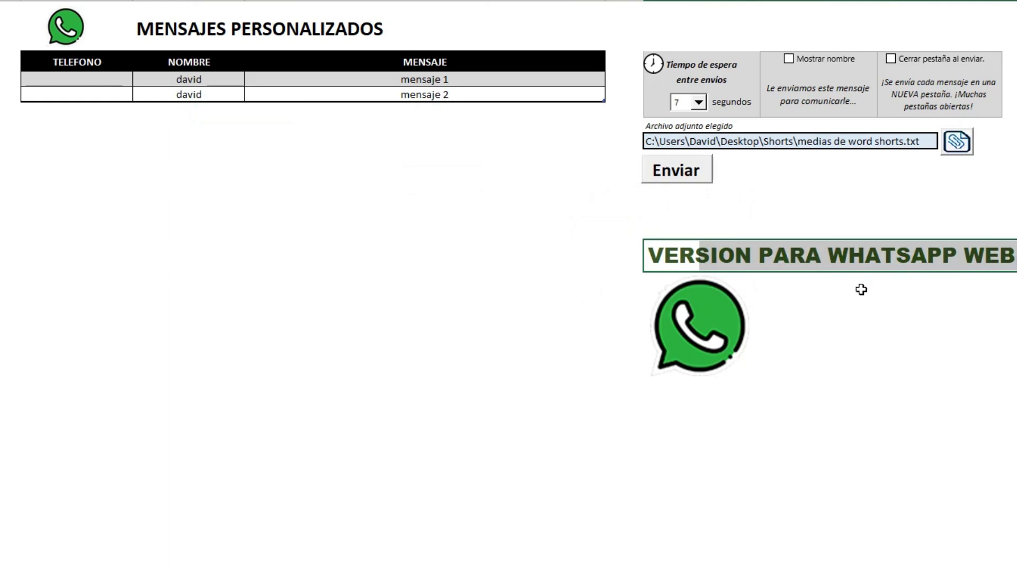
- Launch sending with Enviar and confirm the 'Envío de mensajes' dialog to open WhatsApp Web
click(843, 289)
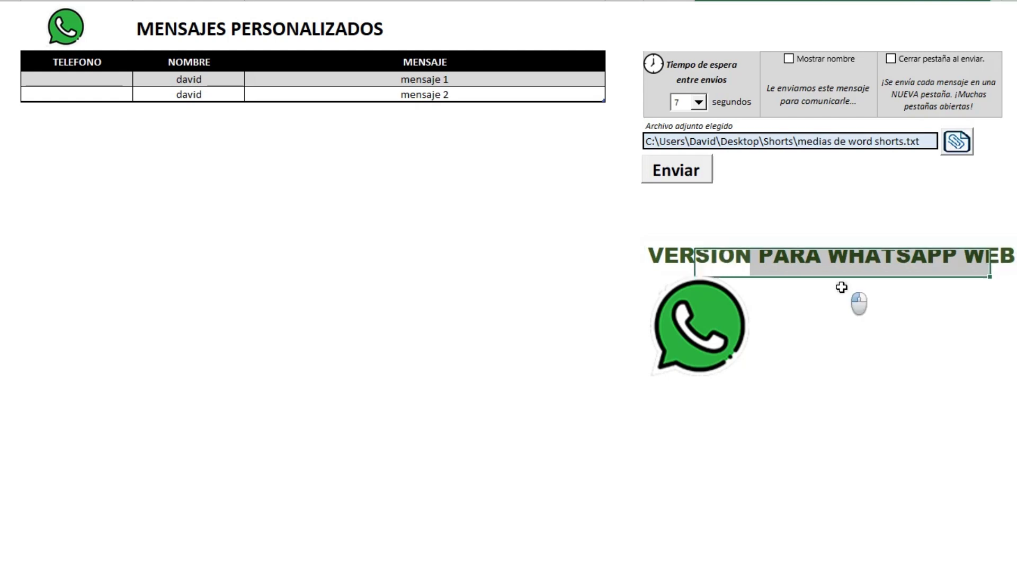
drag(959, 262, 660, 256)
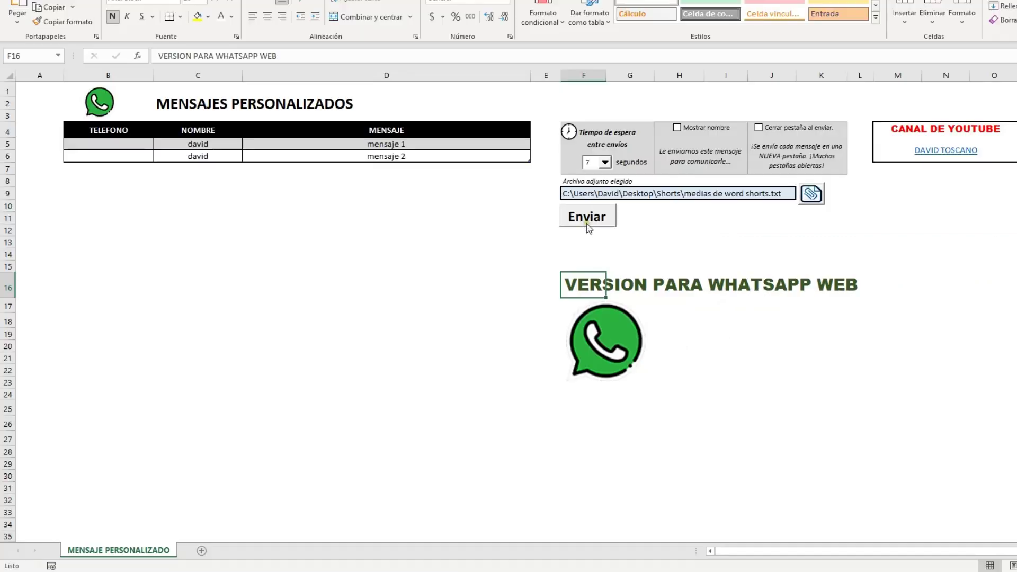
click(587, 217)
click(547, 303)
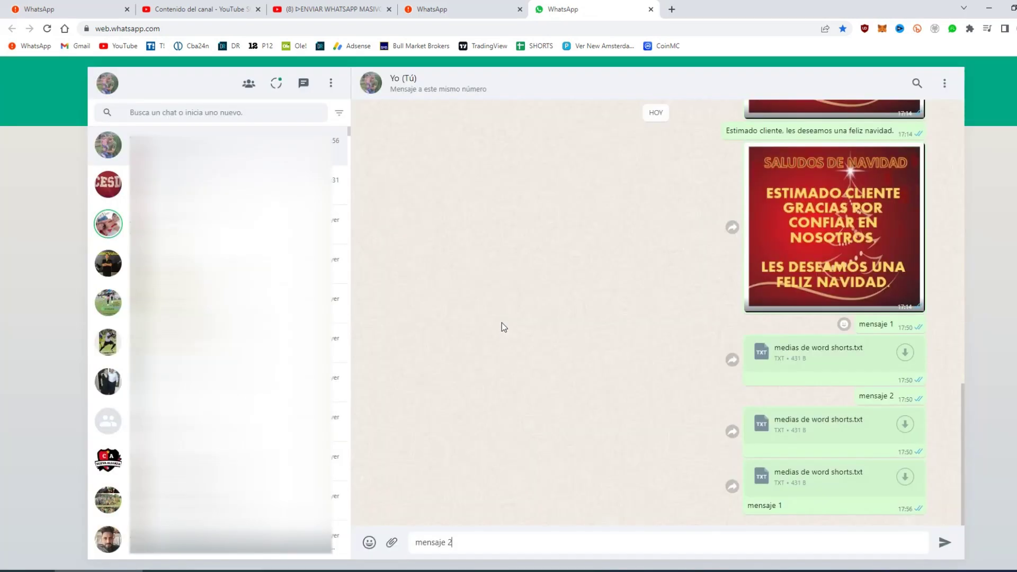
- Attach medias de word shorts.txt as a Documento and send it with mensaje 2
key(Return)
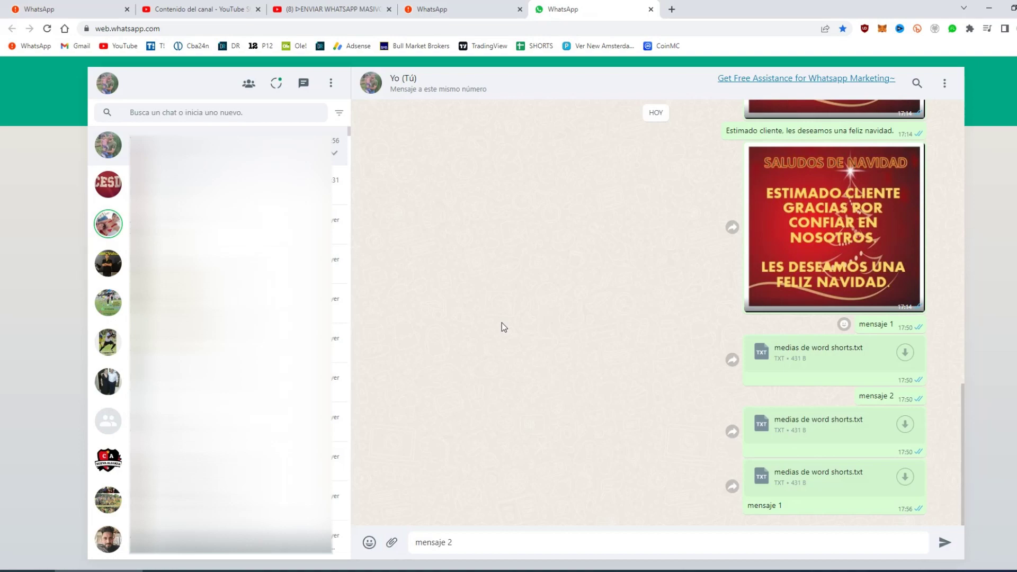
key(Tab)
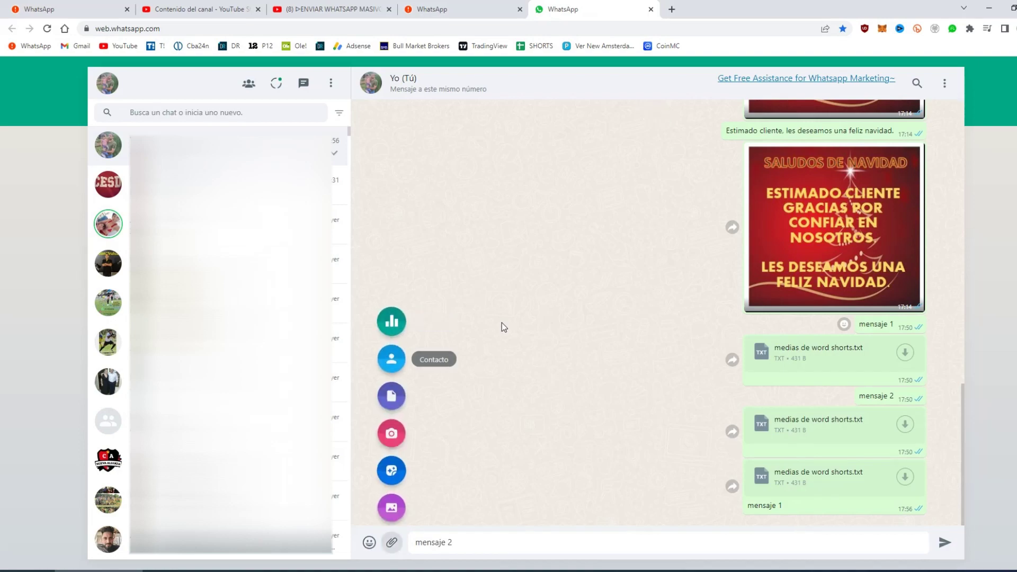
key(Tab)
key(Return)
text(medias de word shorts.txt)
key(Return)
key(Return)
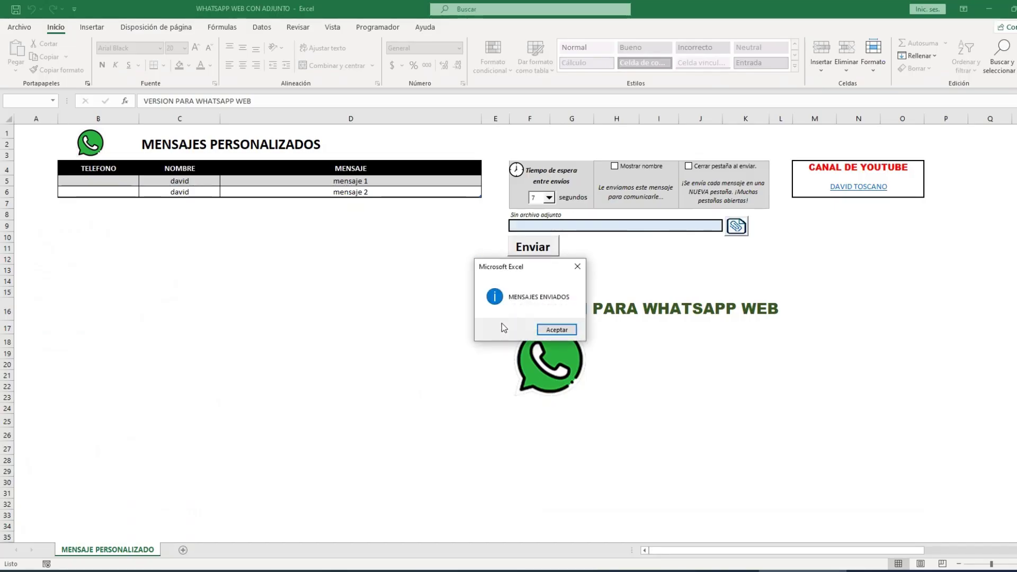
- Dismiss the MENSAJES ENVIADOS notice and click a few empty cells in the sheet
click(571, 330)
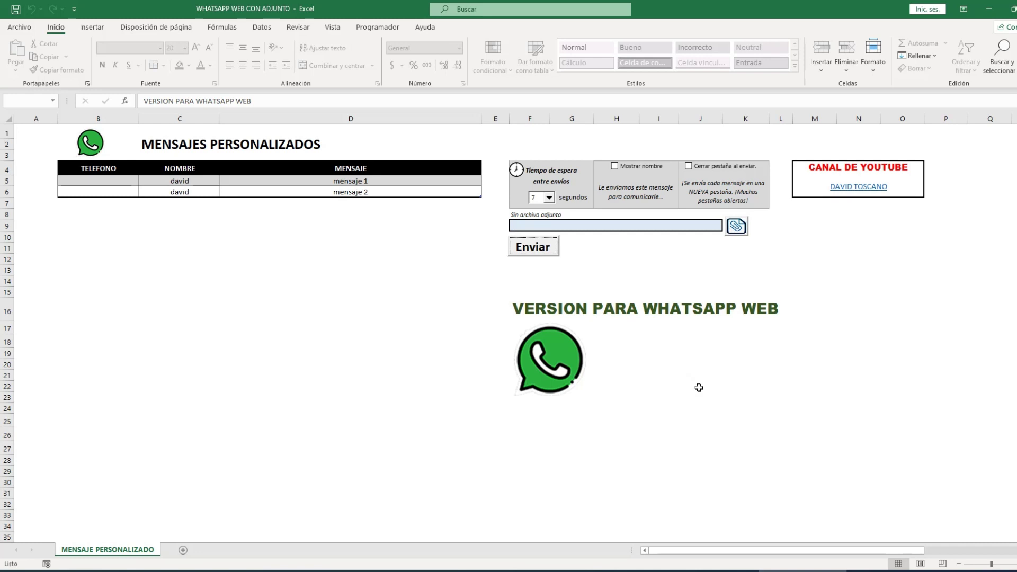
click(676, 398)
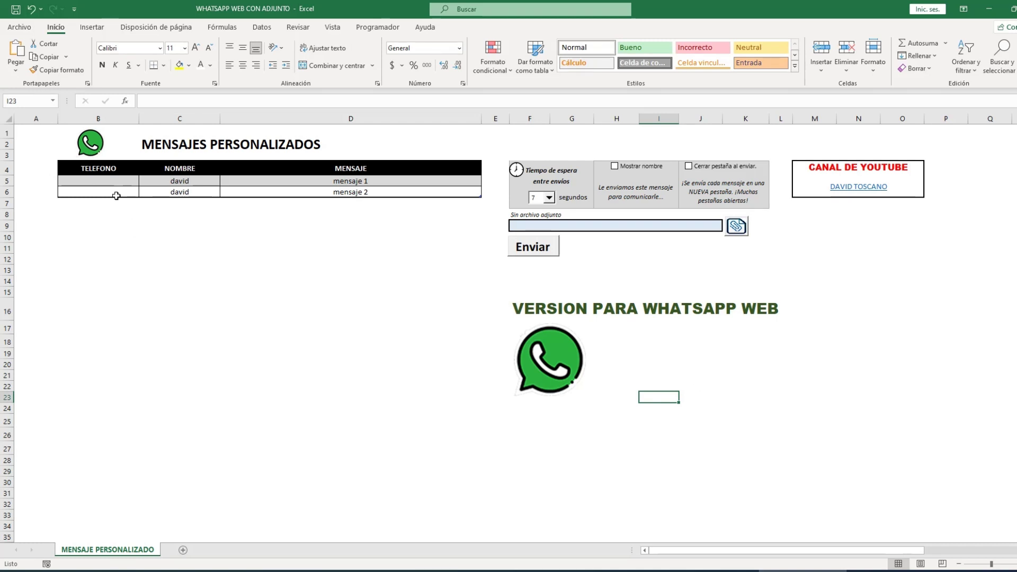
click(210, 235)
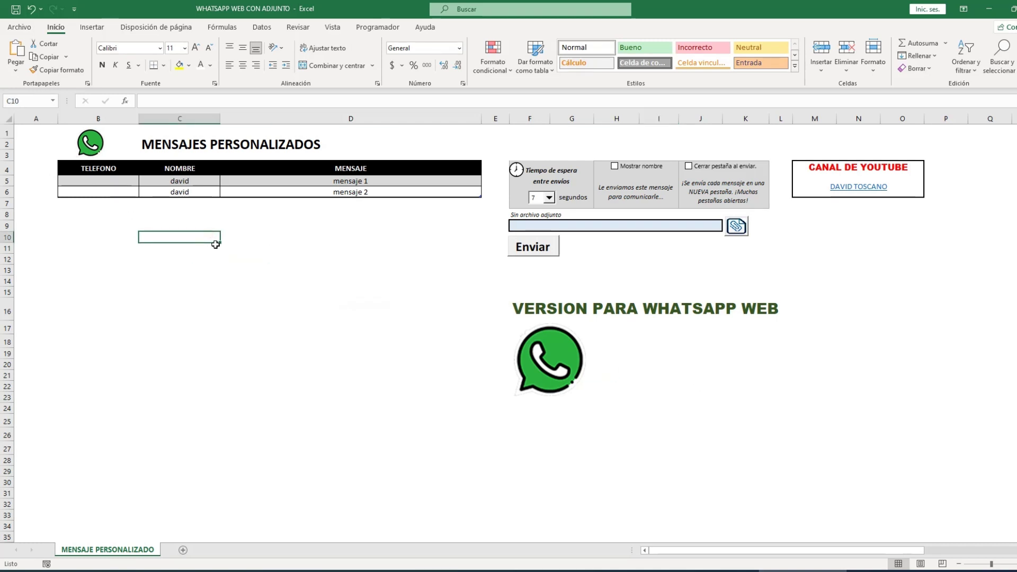
click(316, 337)
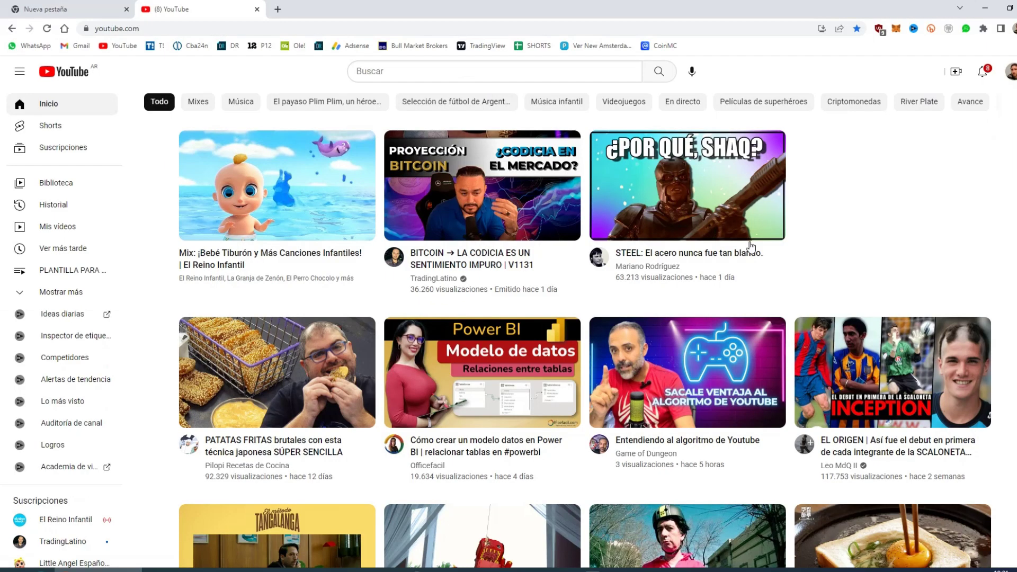
- Search YouTube for the author's name plus 'plantilla navidad' and scroll through the results
click(473, 74)
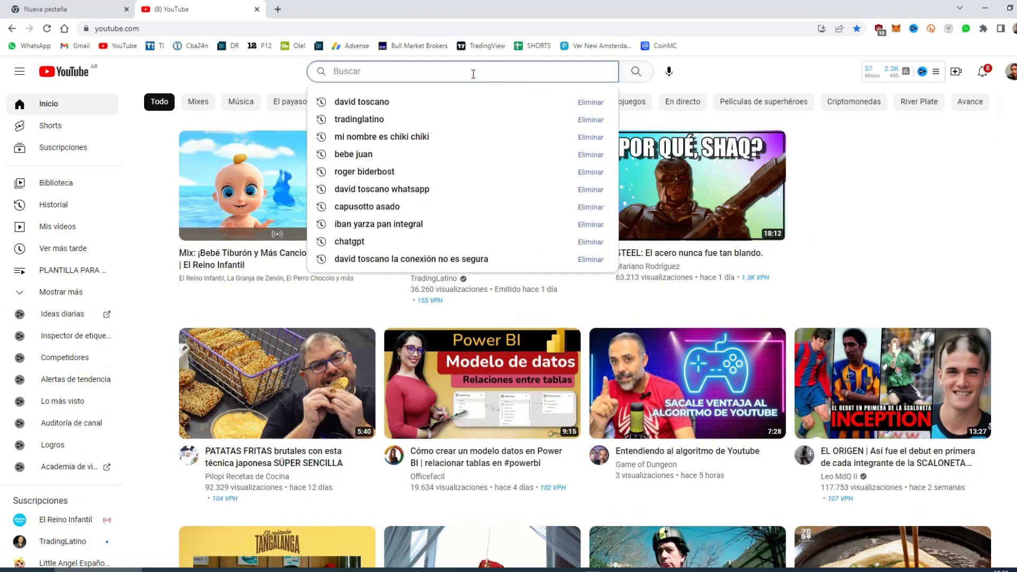
text(david toscano)
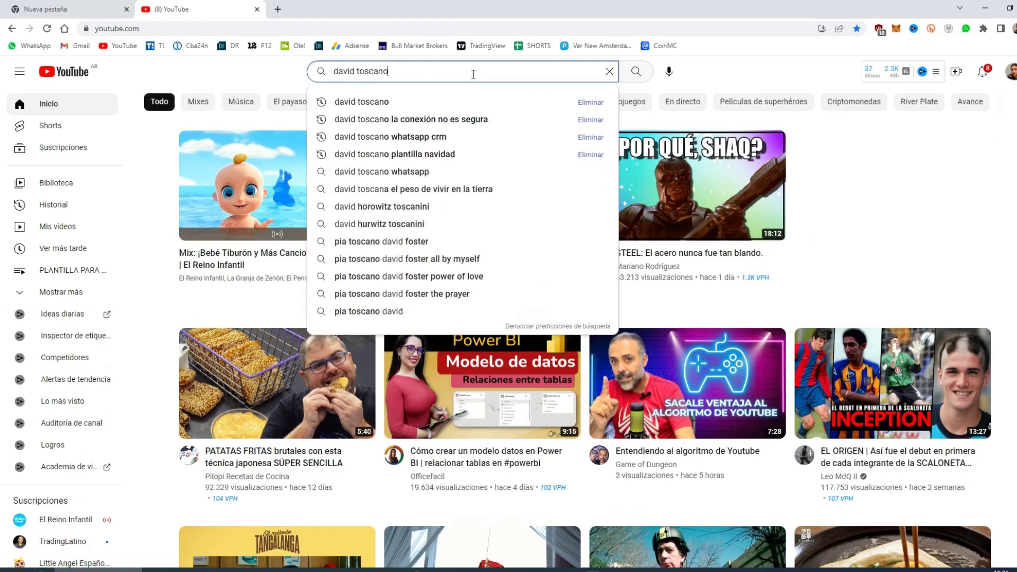
text( ´p)
key(BackSpace)
key(BackSpace)
text(pla)
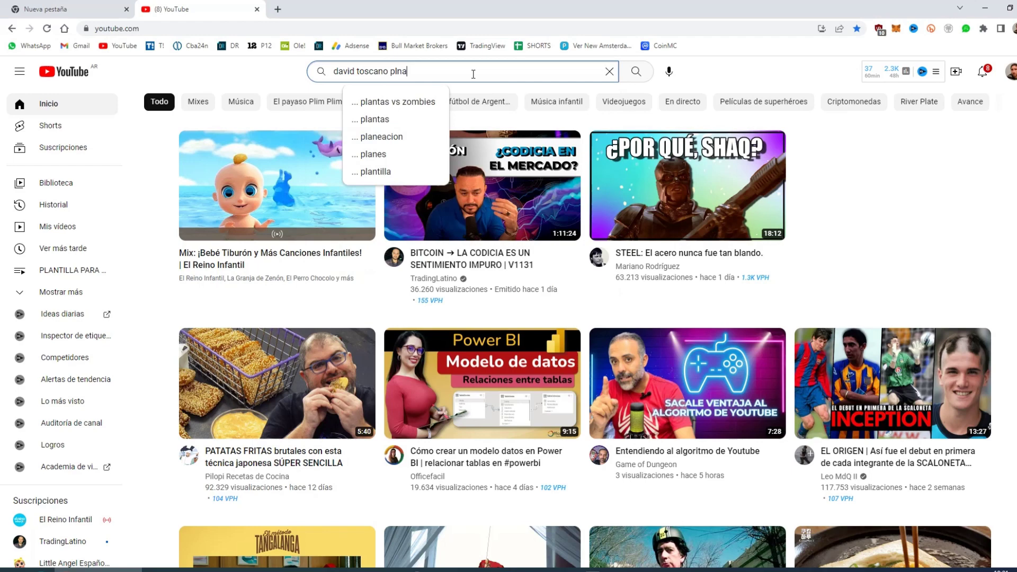
text(nt)
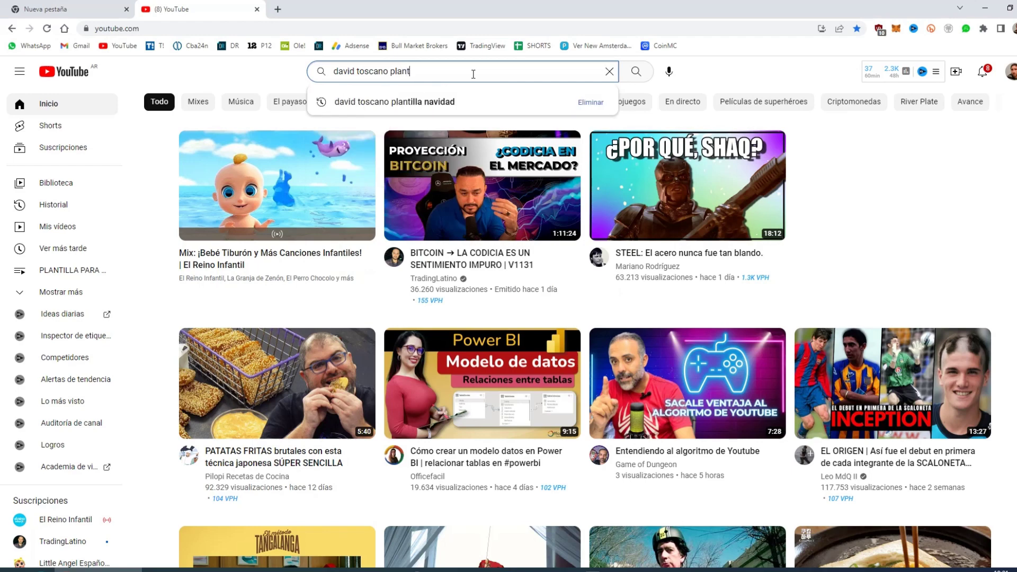
key(Down)
key(Return)
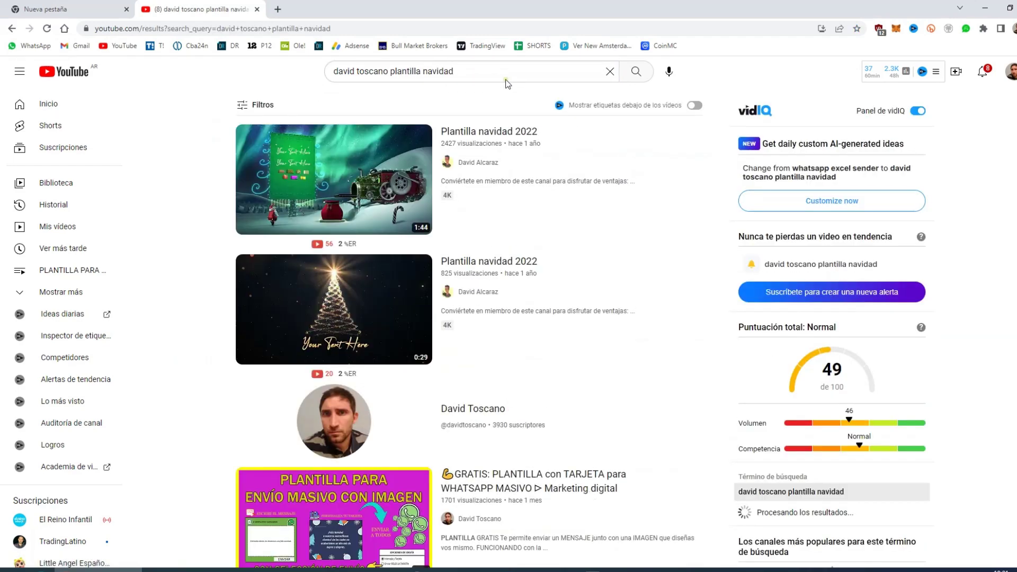
scroll(604, 192, down, 4)
scroll(604, 191, down, 2)
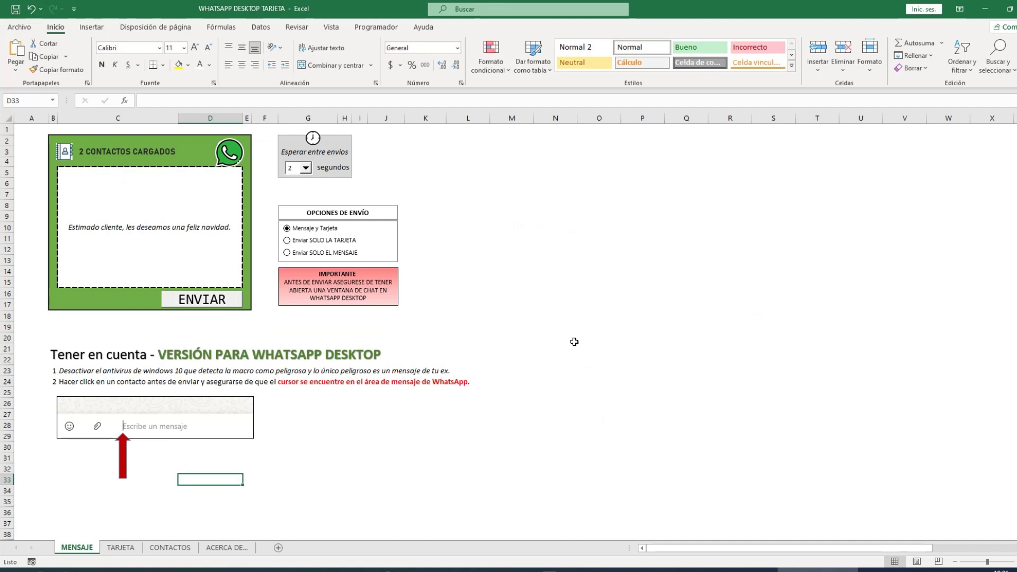
- Review the TARJETA, CONTACTOS and MENSAJE sheets in turn, finishing on MENSAJE
click(575, 341)
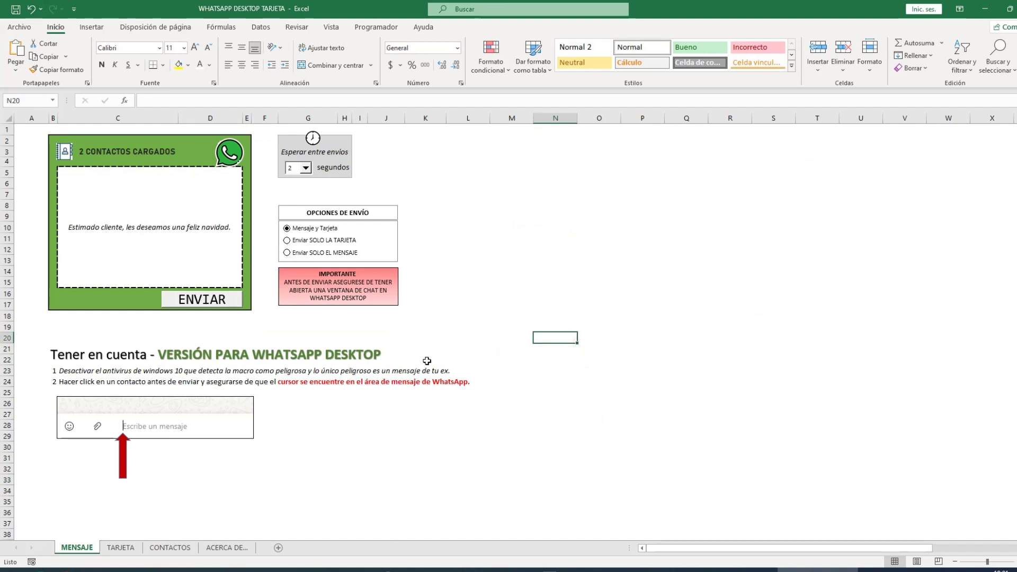
click(124, 194)
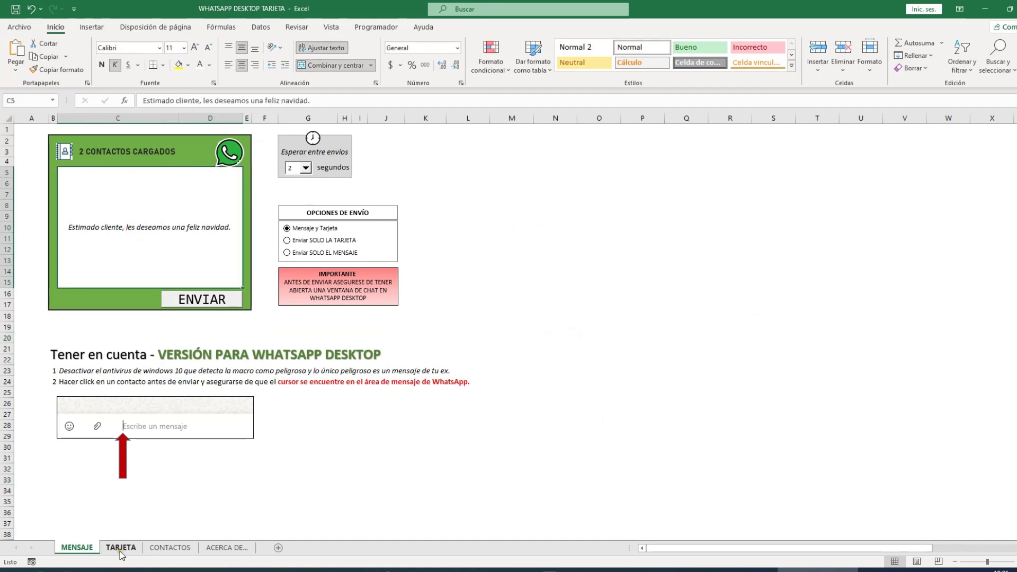
click(121, 548)
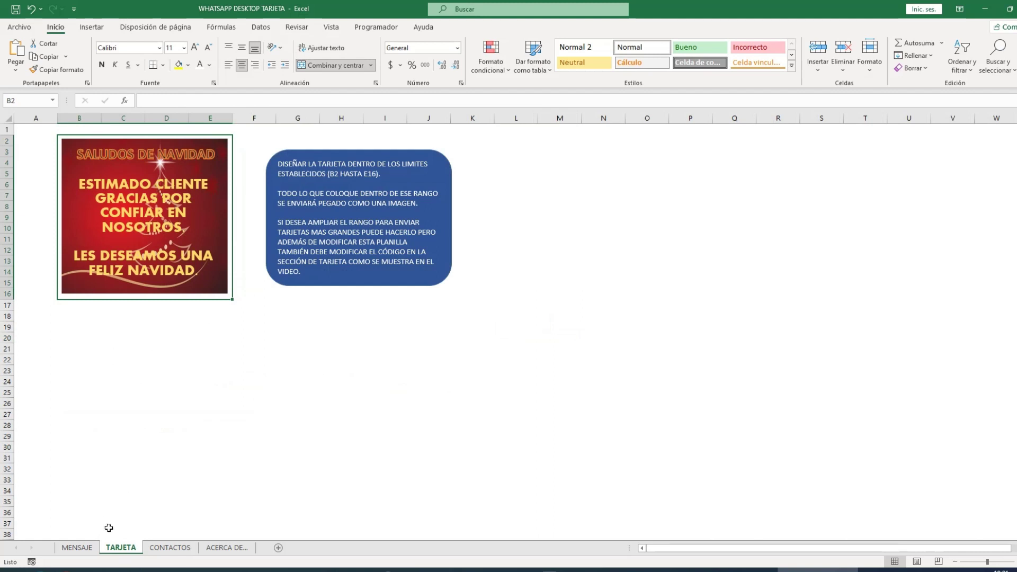
click(178, 549)
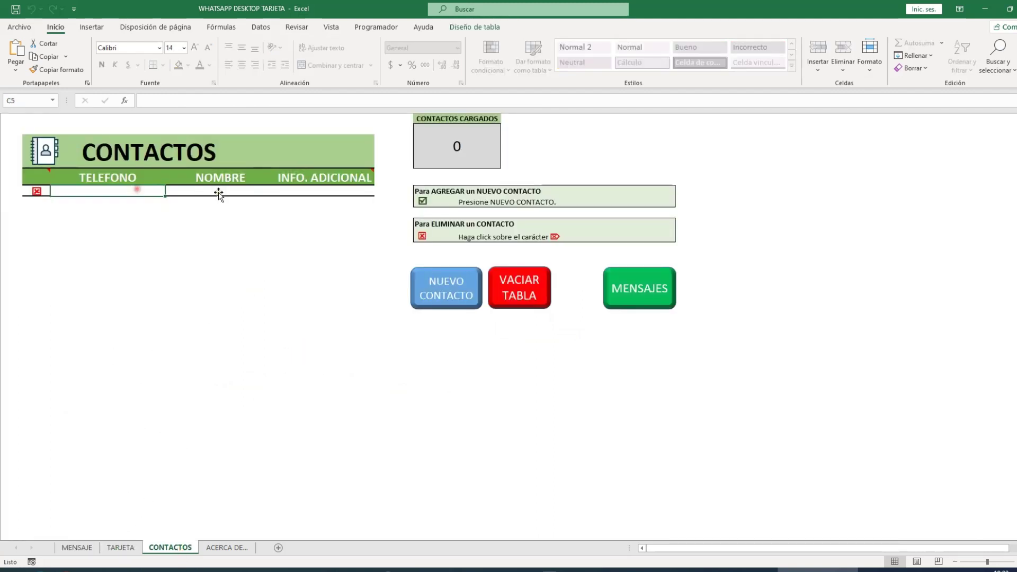
click(121, 548)
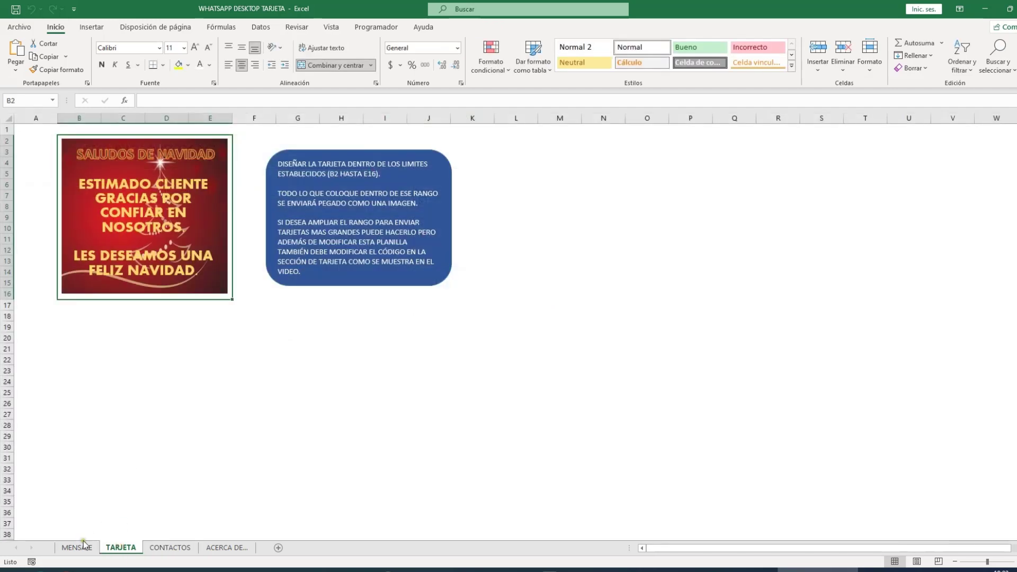
click(79, 547)
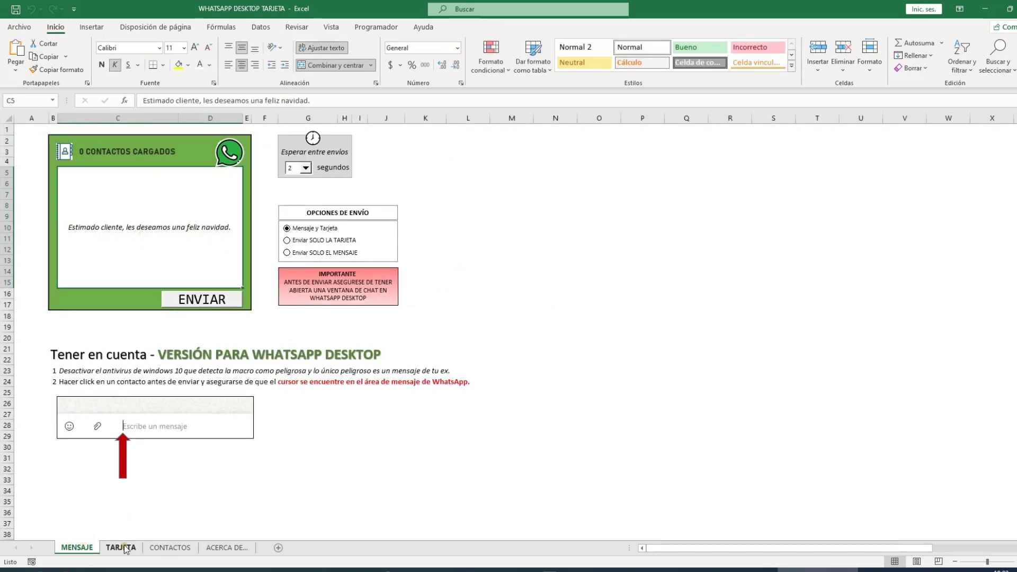
click(121, 548)
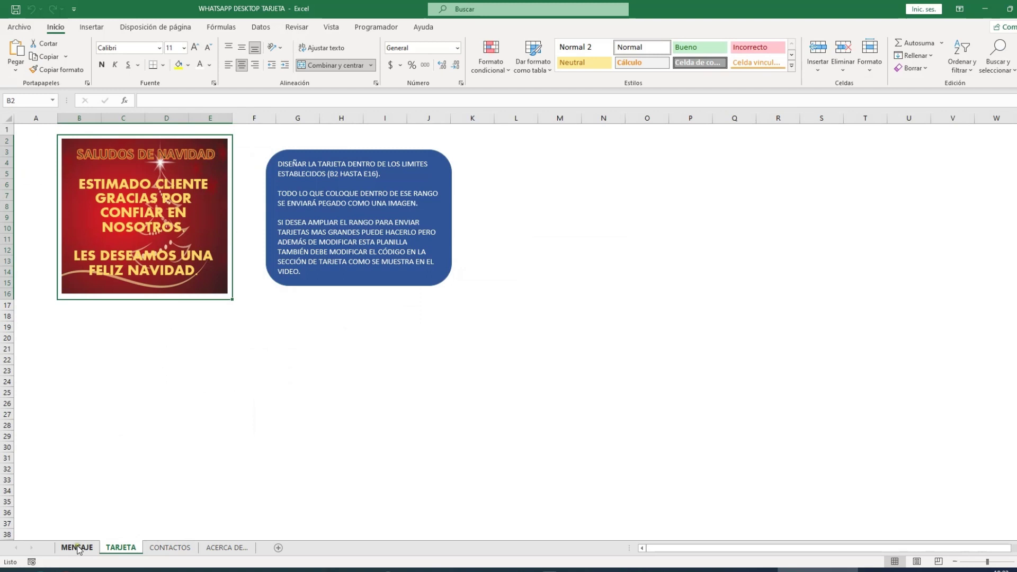
click(76, 548)
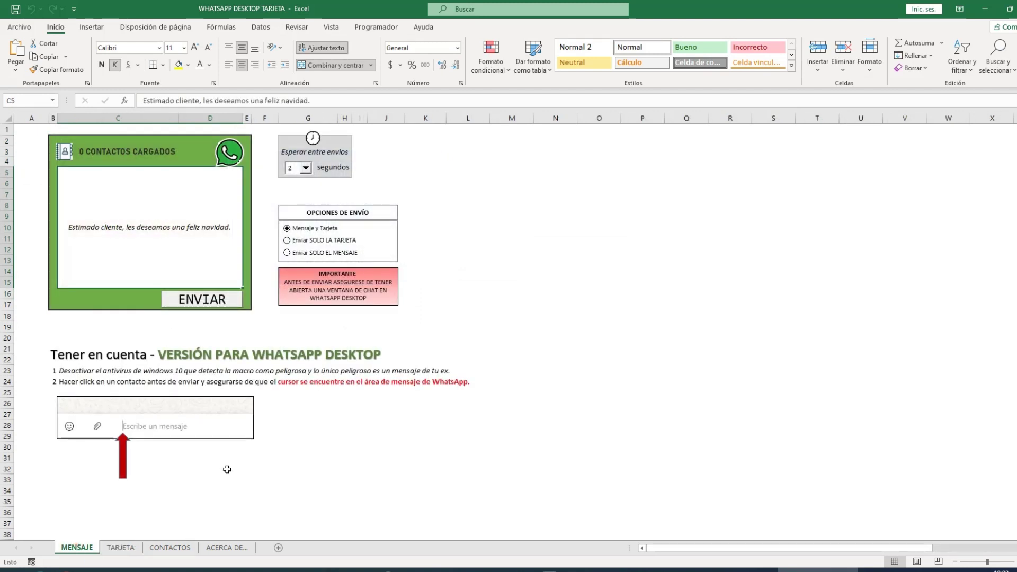